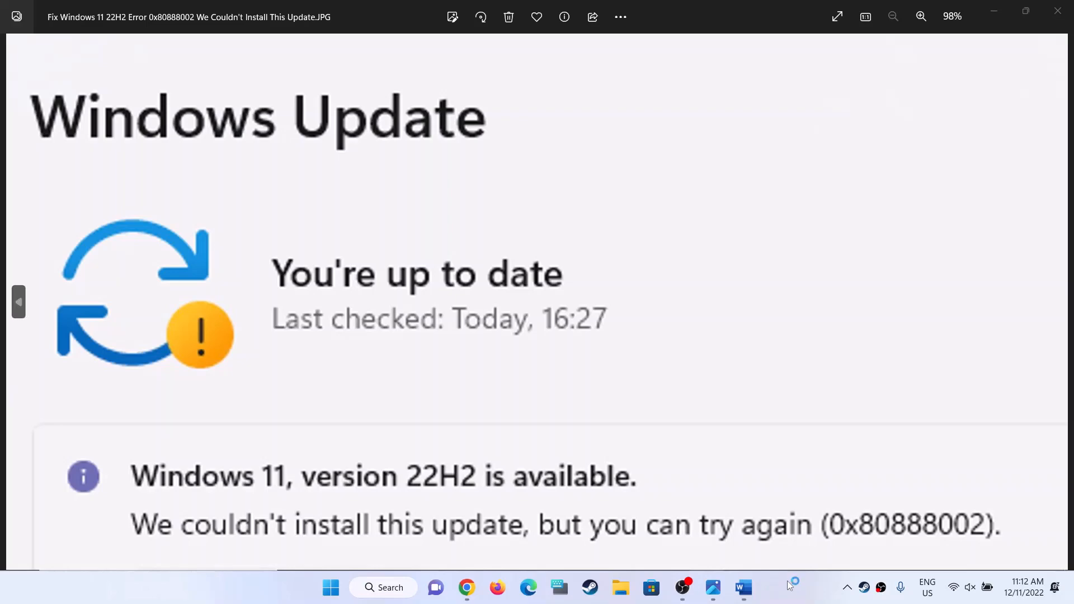
Switch to the Word notes and copy the reg delete command for the Image File Execution Options\vdsldr.exe key
{"action": "left_click", "coordinate": [744, 588]}
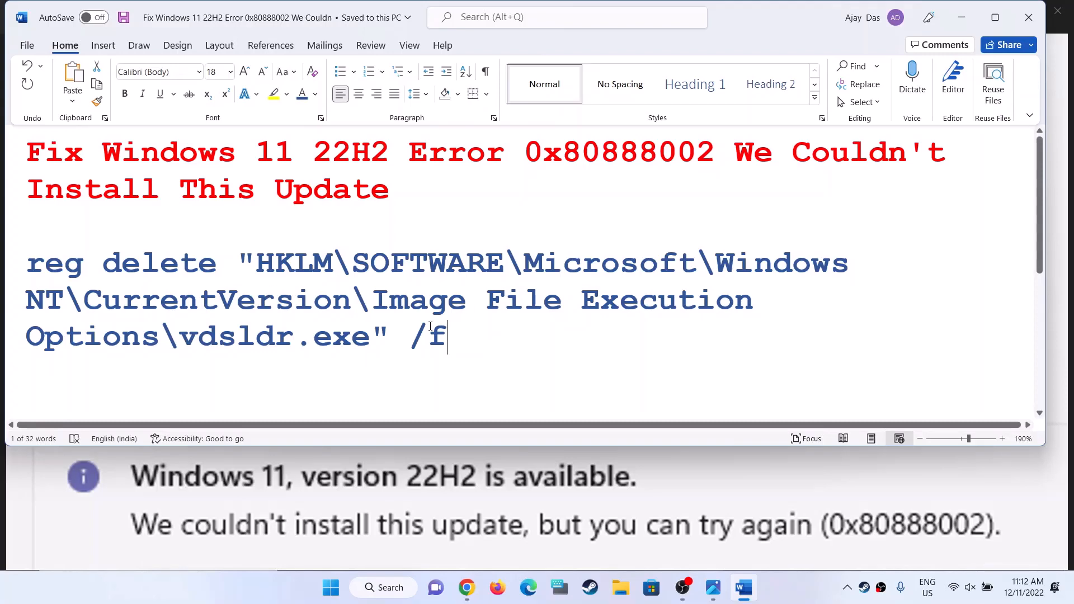
{"action": "left_click_drag", "start_coordinate": [462, 336], "coordinate": [55, 283]}
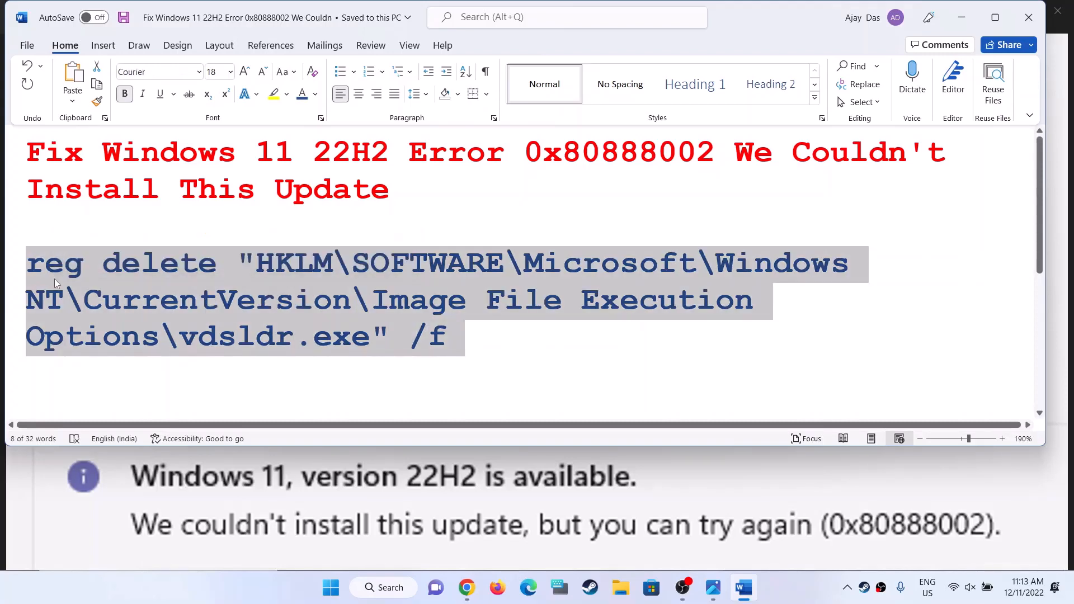
{"action": "right_click", "coordinate": [55, 279]}
{"action": "left_click", "coordinate": [89, 302]}
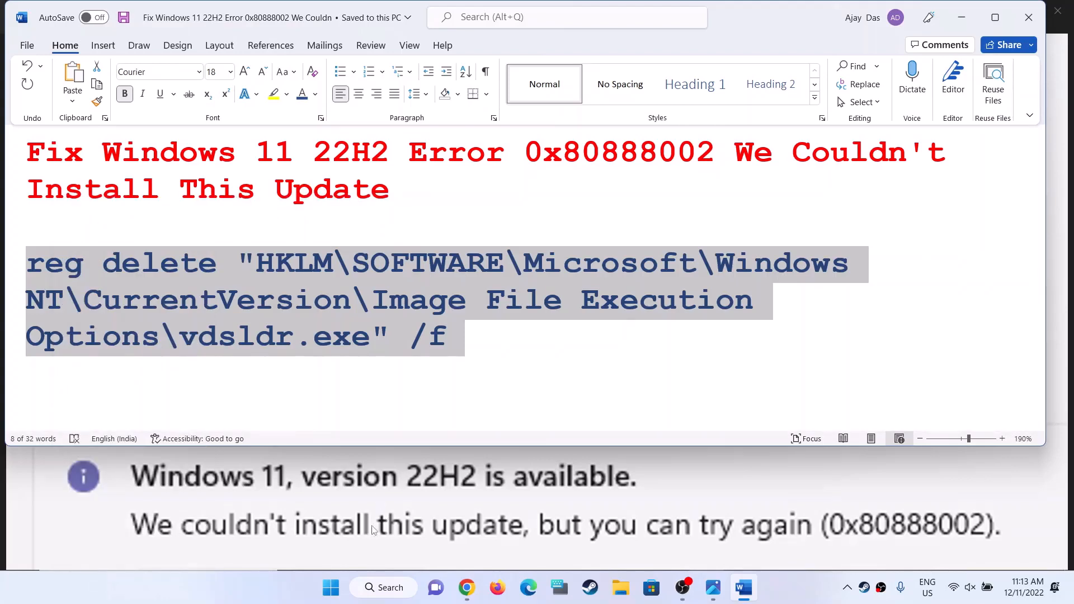
Open Command Prompt as administrator and run the copied reg delete command for the vdsldr.exe key
{"action": "left_click", "coordinate": [333, 588]}
{"action": "type", "text": "cmd"}
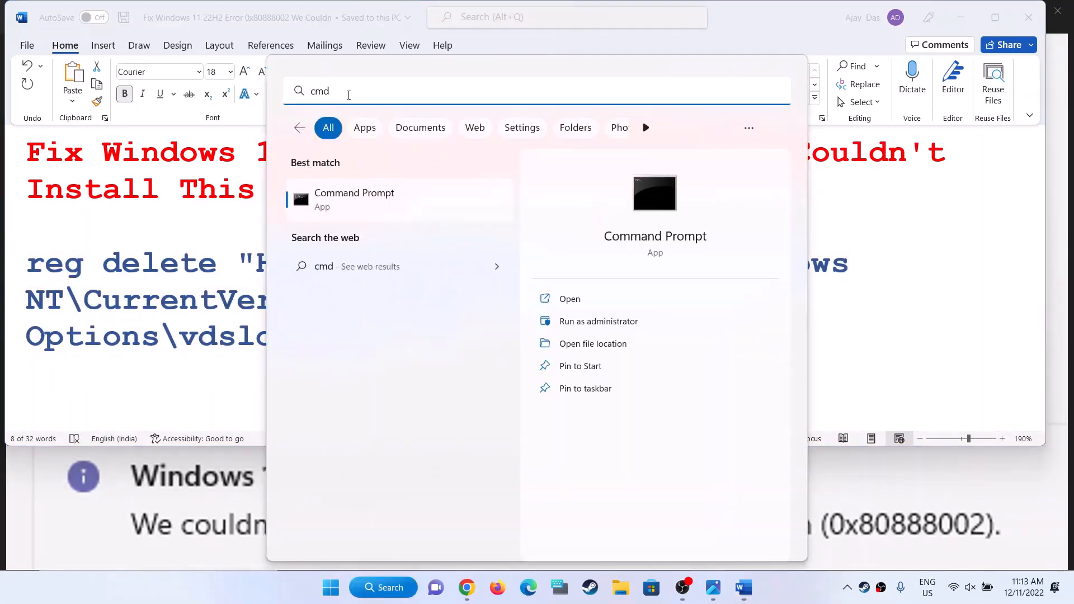
{"action": "left_click_drag", "start_coordinate": [348, 95], "coordinate": [292, 98]}
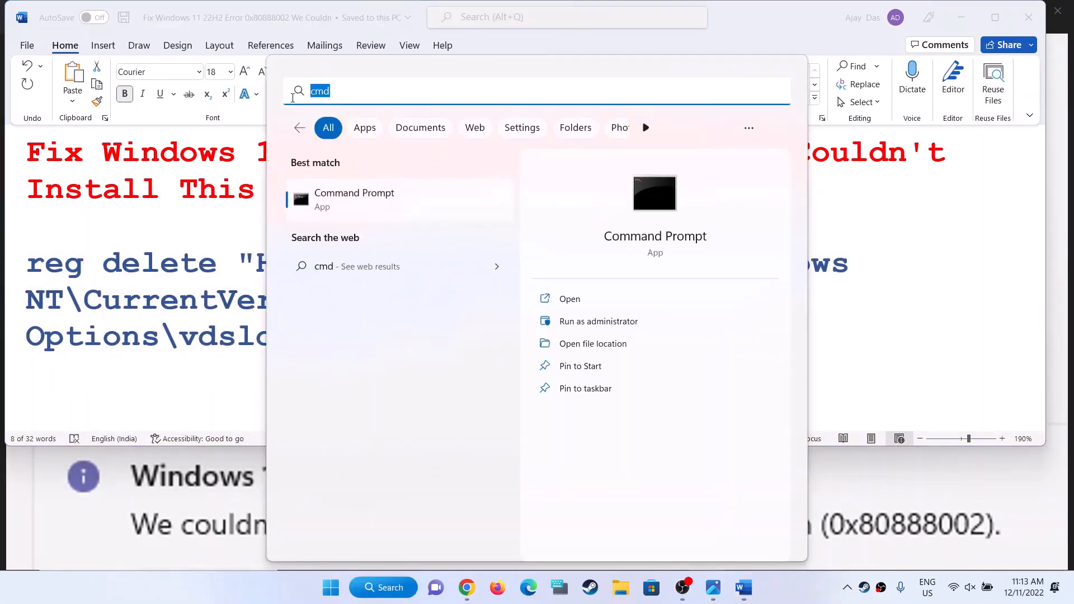
{"action": "right_click", "coordinate": [363, 204]}
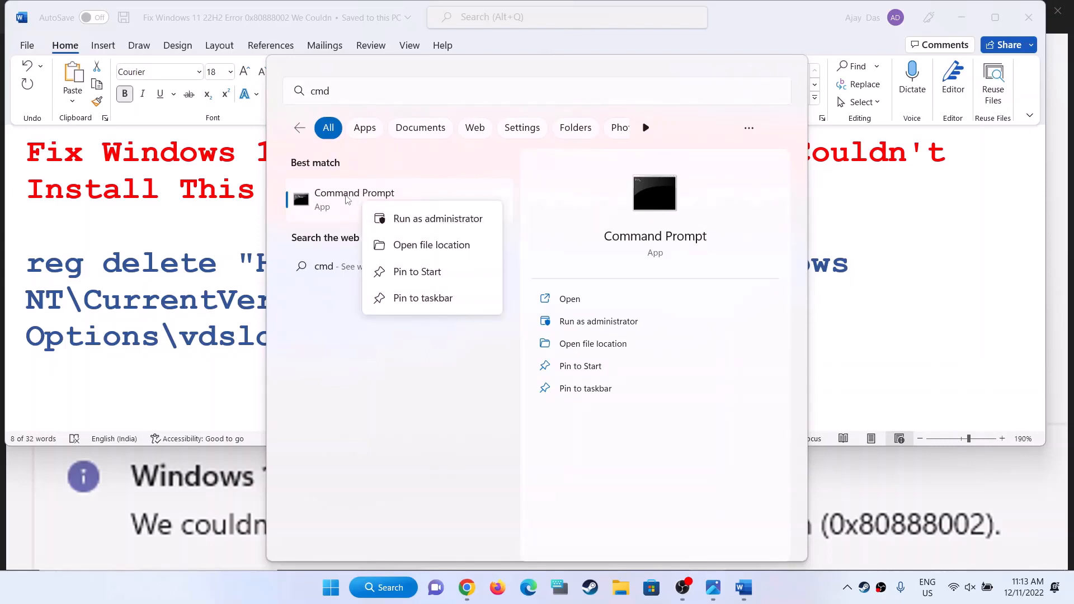
{"action": "left_click", "coordinate": [428, 224]}
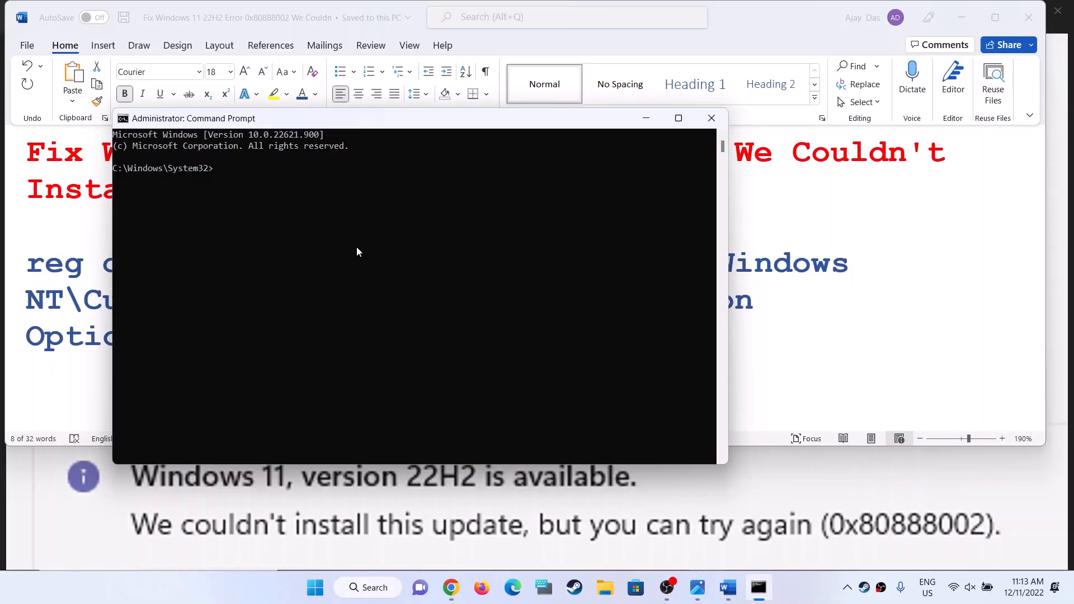
{"action": "right_click", "coordinate": [357, 247]}
{"action": "key", "text": "Return"}
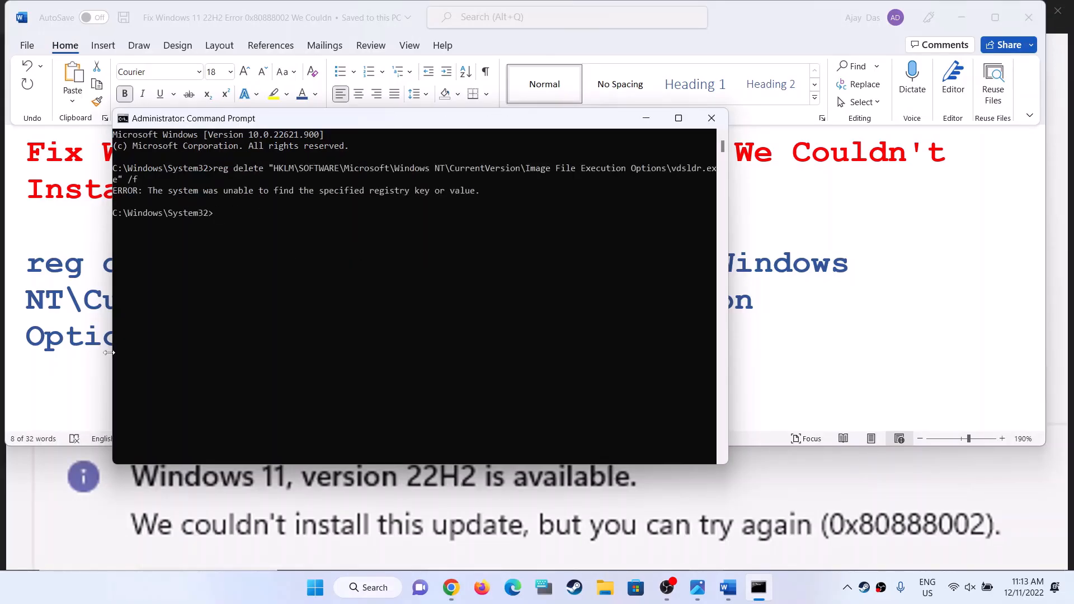
Copy the wmic command deleting the "Skip TPM Check on Dynamic Update" __EventFilter from the Word notes and run it in Command Prompt
{"action": "key", "text": "alt+Tab"}
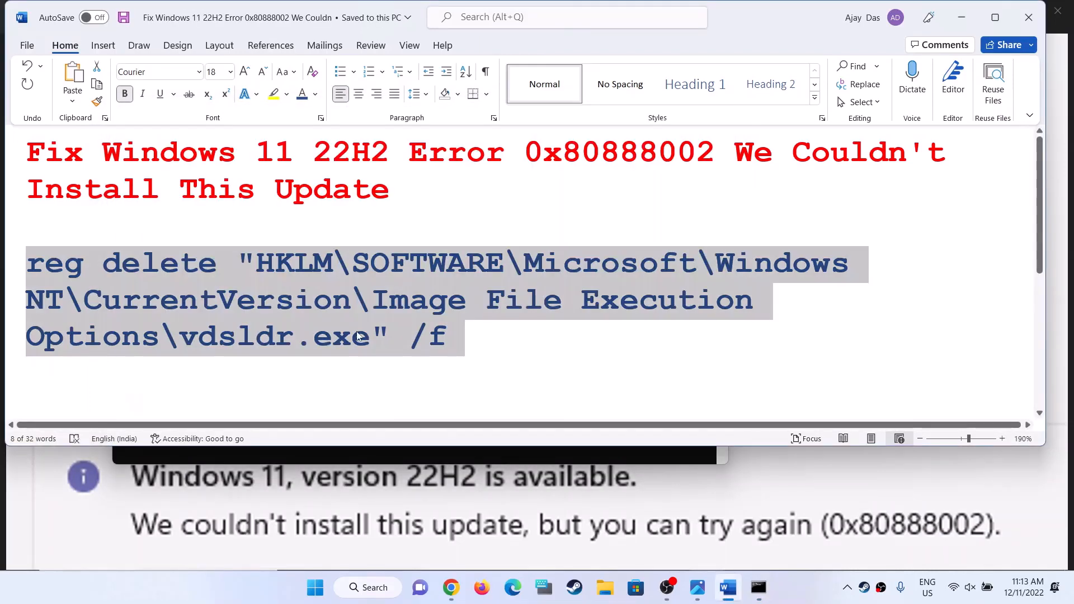
{"action": "scroll", "coordinate": [358, 332], "scroll_direction": "down", "scroll_amount": 5}
{"action": "scroll", "coordinate": [357, 332], "scroll_direction": "up", "scroll_amount": 3}
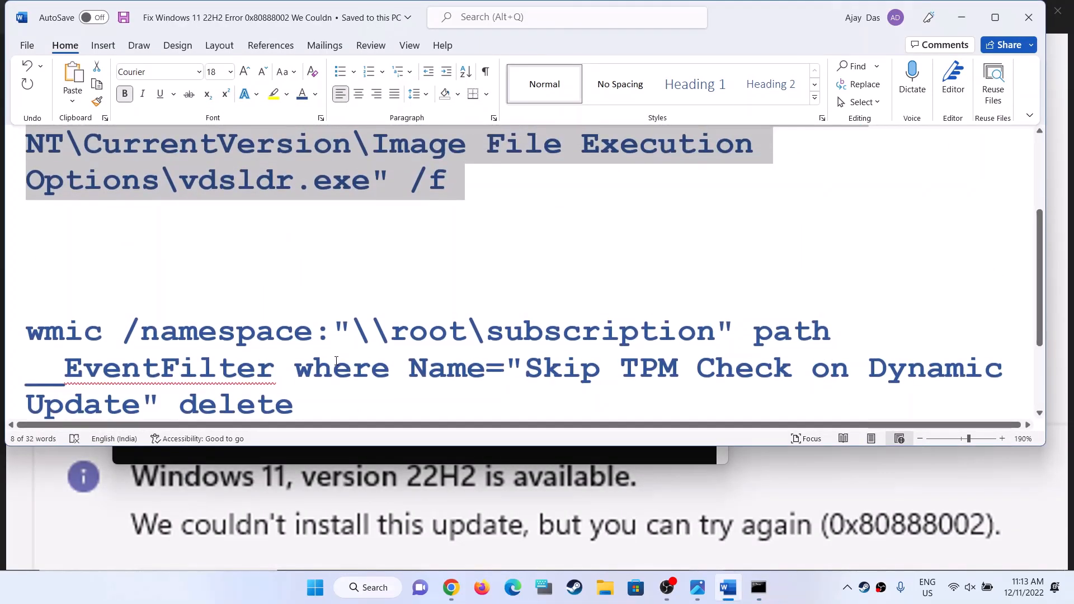
{"action": "left_click_drag", "start_coordinate": [307, 411], "coordinate": [58, 341]}
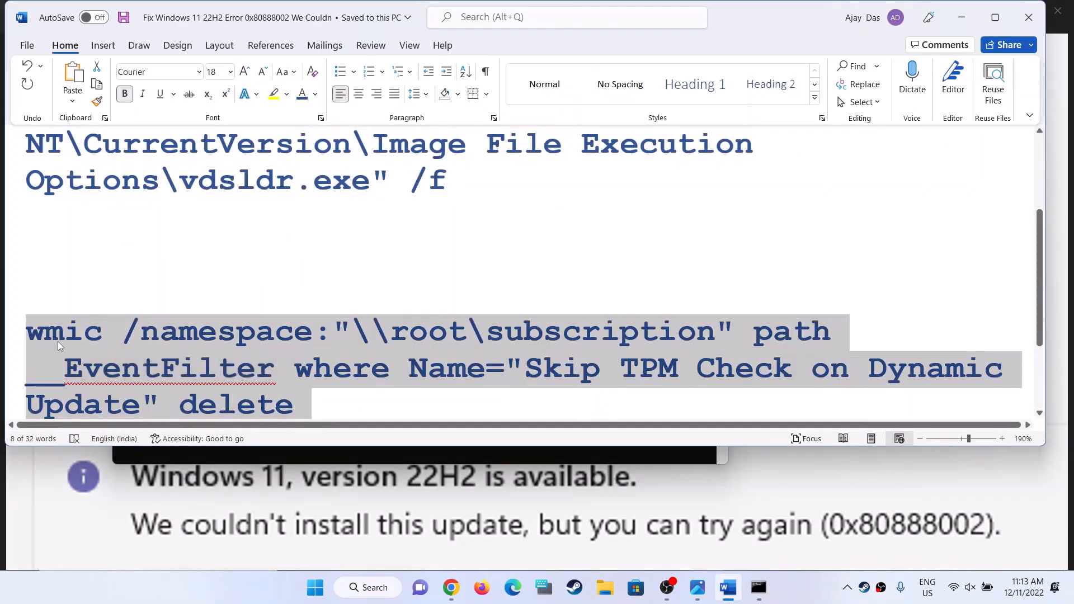
{"action": "key", "text": "alt+Tab"}
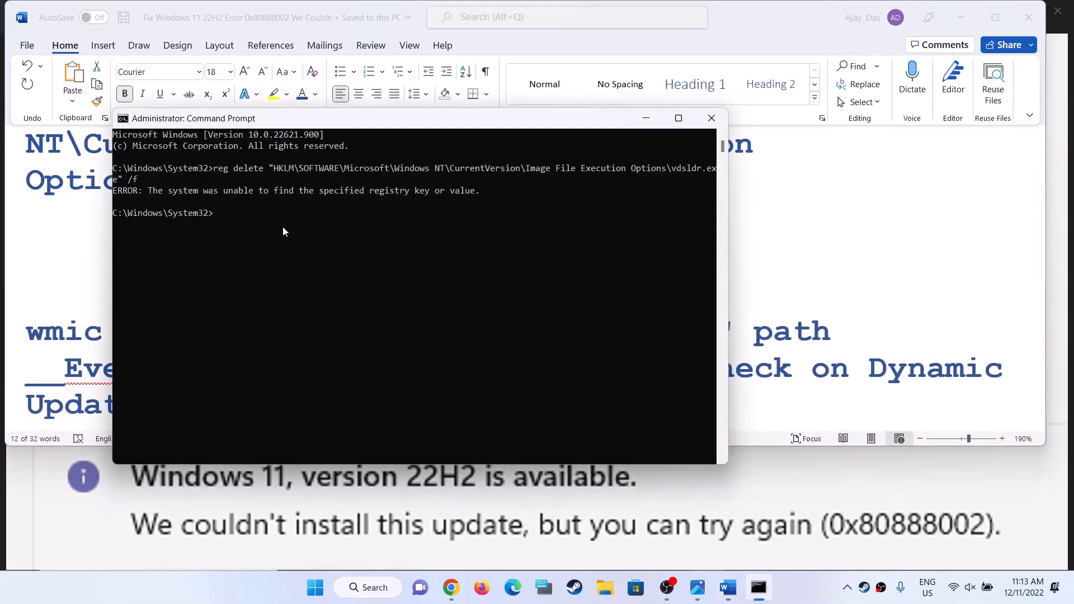
{"action": "key", "text": "ctrl+v"}
{"action": "key", "text": "Return"}
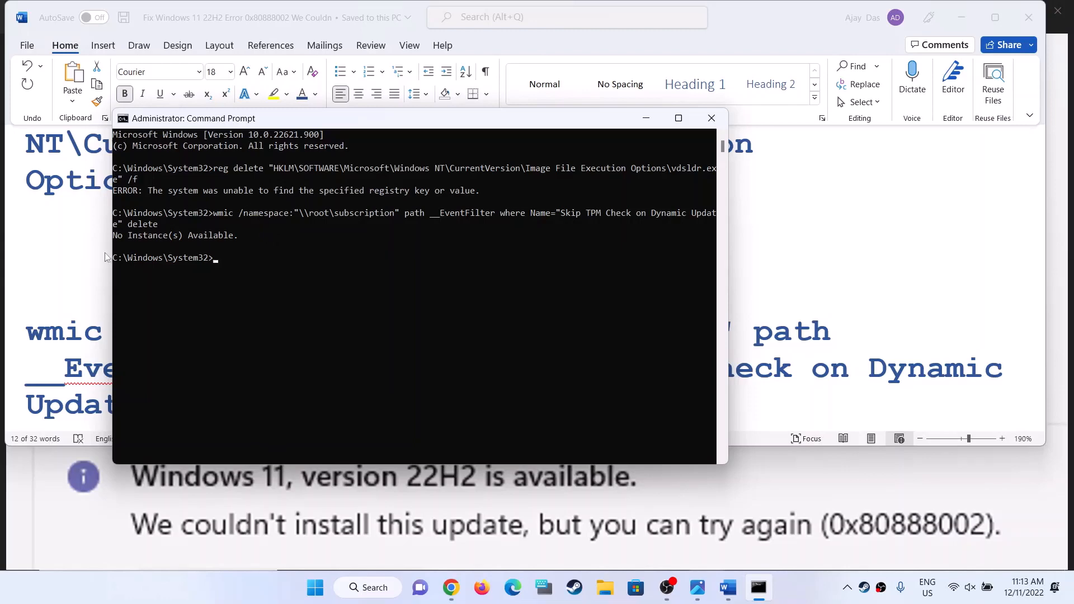
{"action": "key", "text": "alt+Tab"}
{"action": "scroll", "coordinate": [34, 252], "scroll_direction": "up", "scroll_amount": 4}
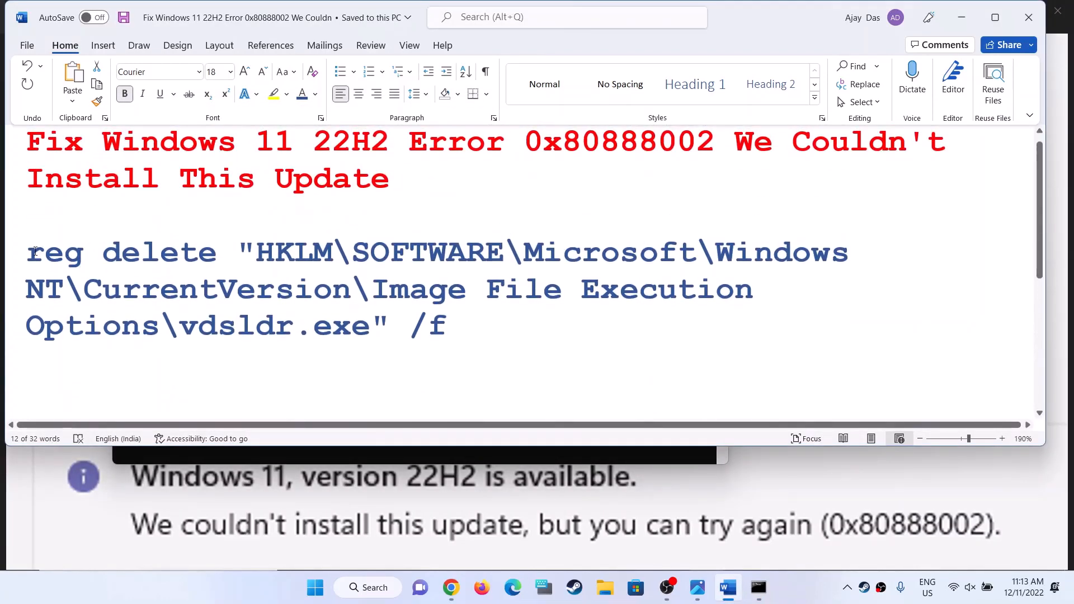
{"action": "left_click_drag", "start_coordinate": [31, 250], "coordinate": [467, 330]}
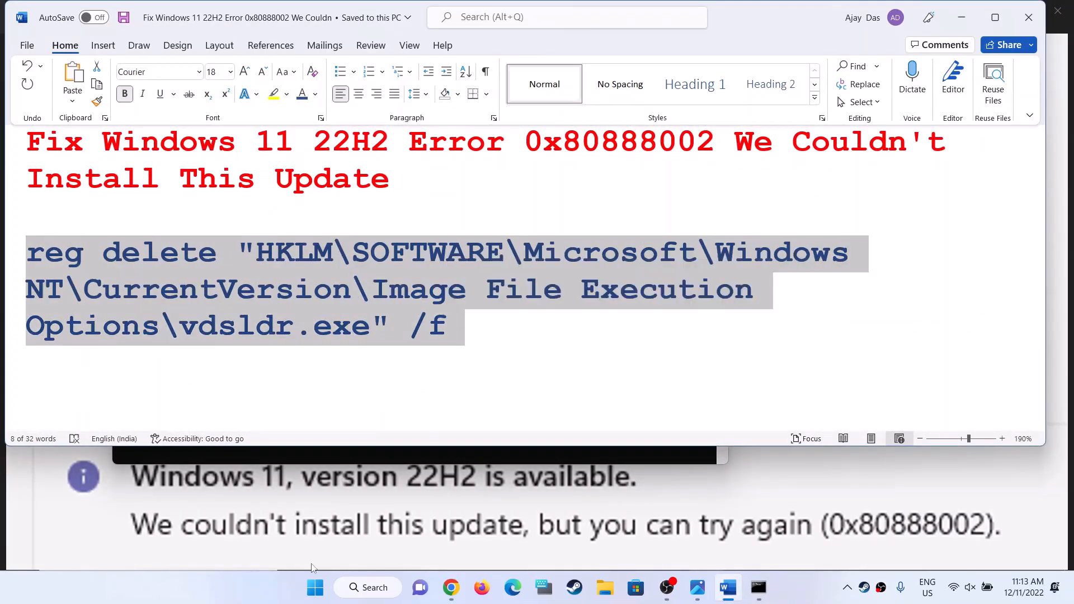
{"action": "left_click", "coordinate": [314, 588]}
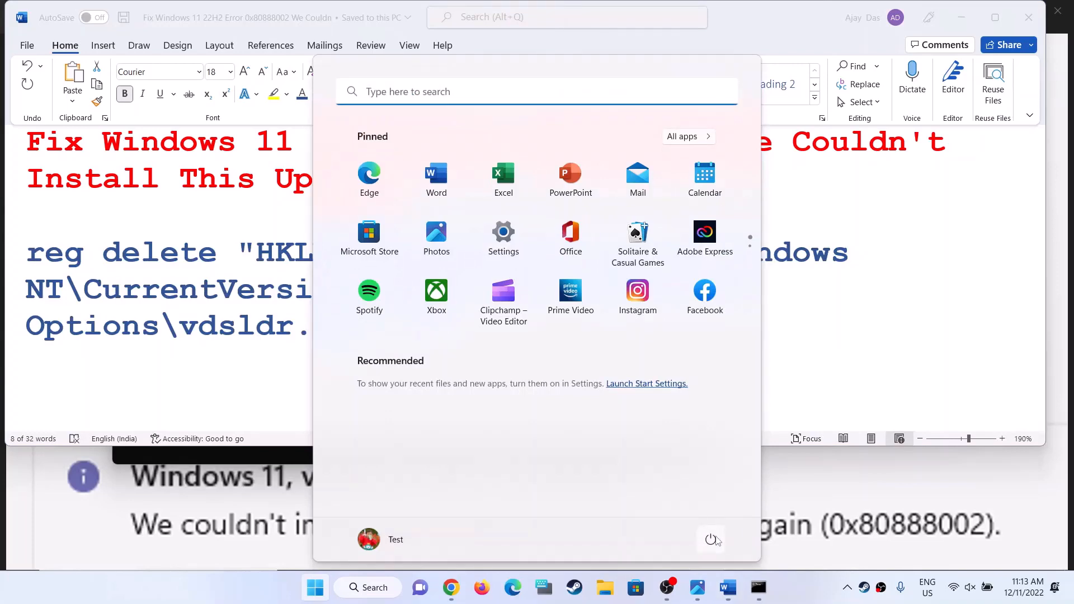
{"action": "left_click", "coordinate": [710, 538]}
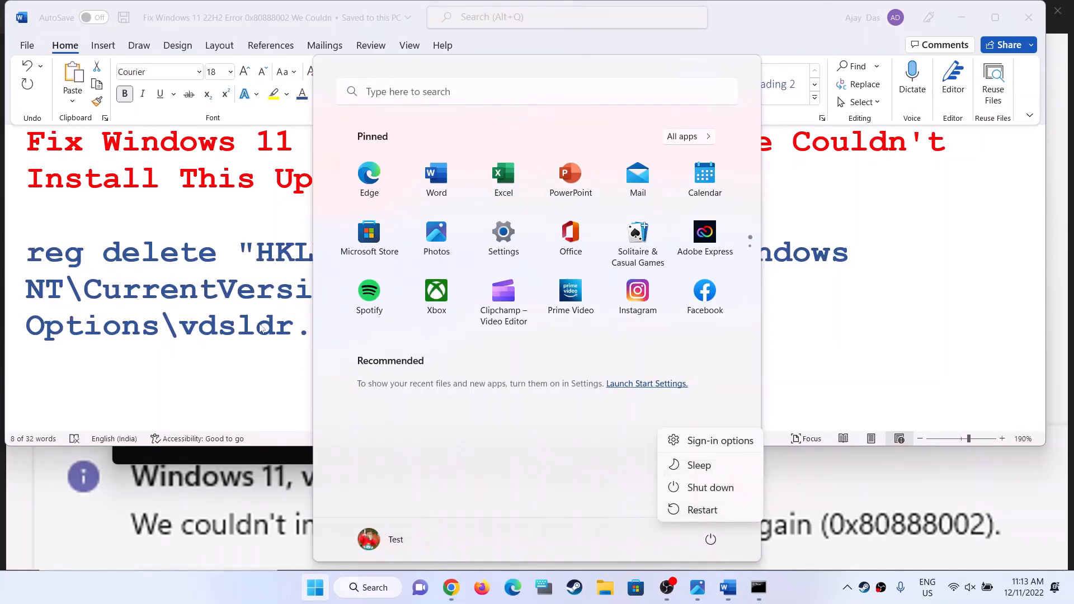
{"action": "left_click", "coordinate": [261, 327]}
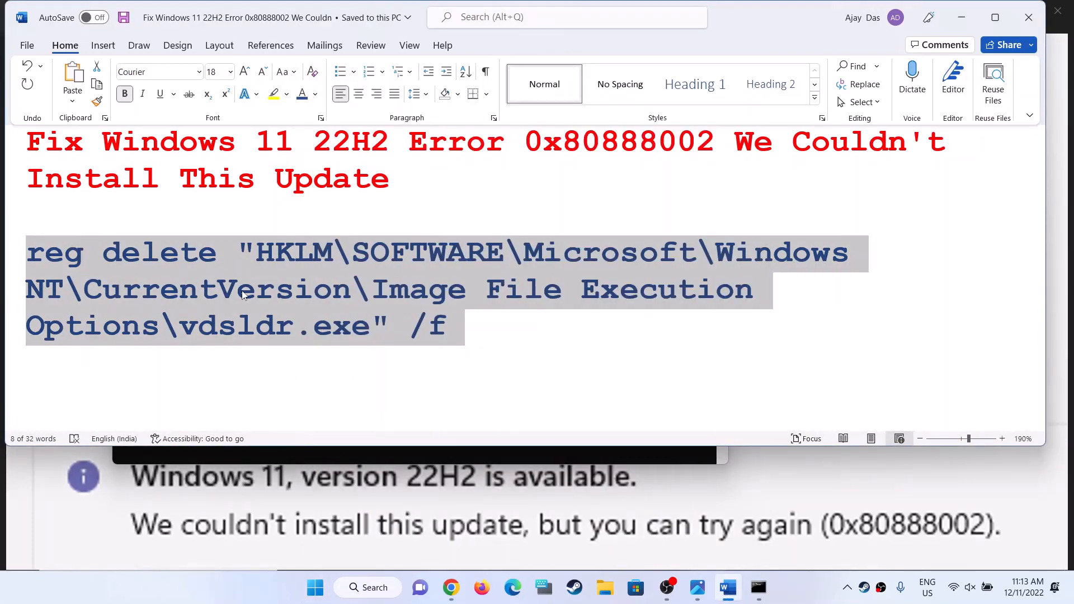
{"action": "scroll", "coordinate": [291, 296], "scroll_direction": "down", "scroll_amount": 5}
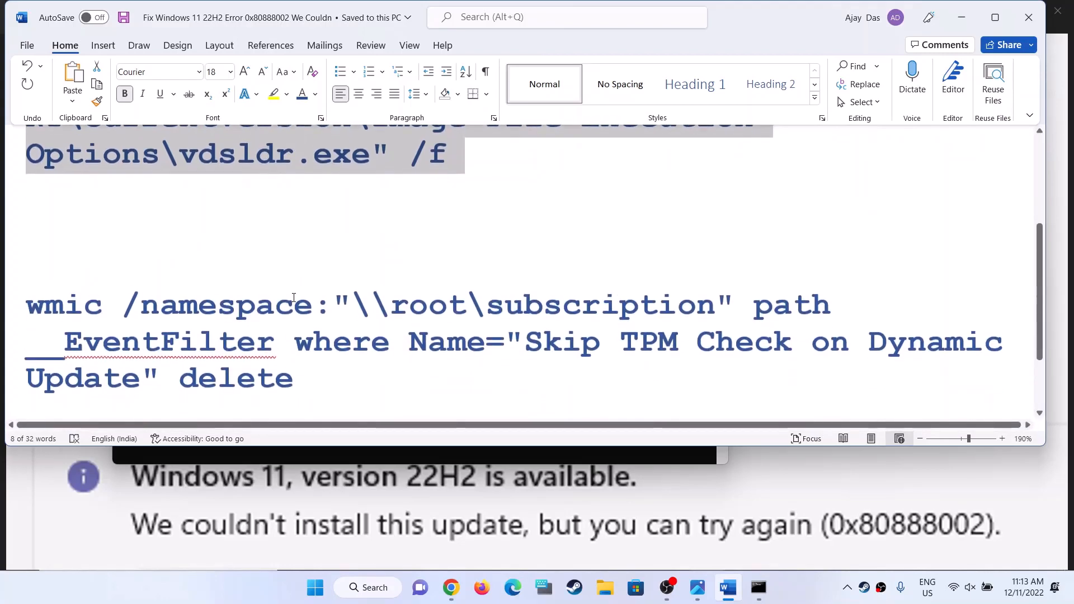
{"action": "left_click_drag", "start_coordinate": [279, 365], "coordinate": [62, 319]}
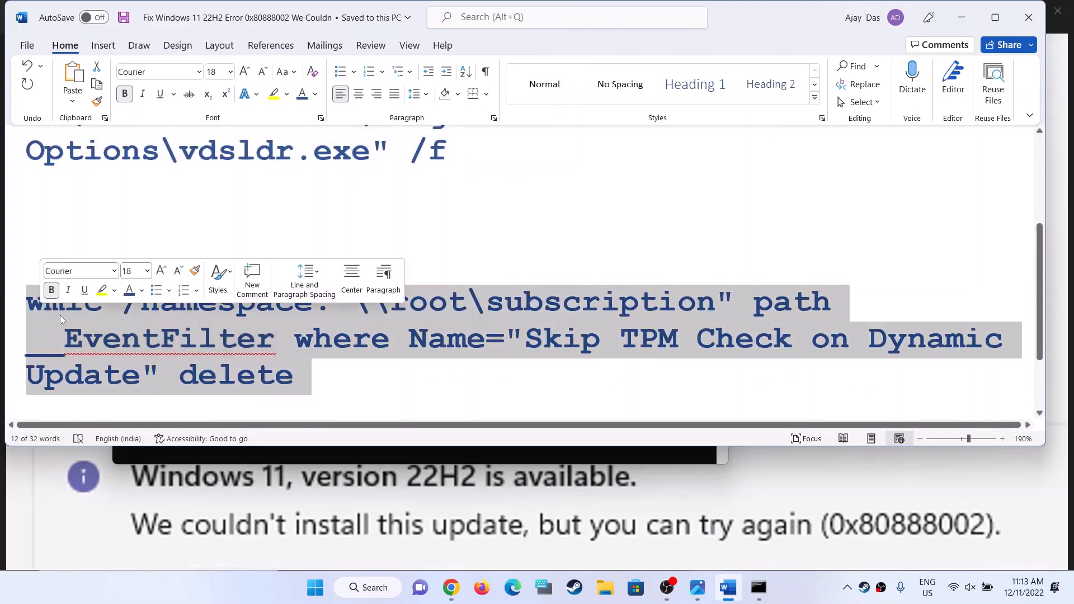
{"action": "left_click", "coordinate": [314, 587]}
{"action": "left_click", "coordinate": [712, 541]}
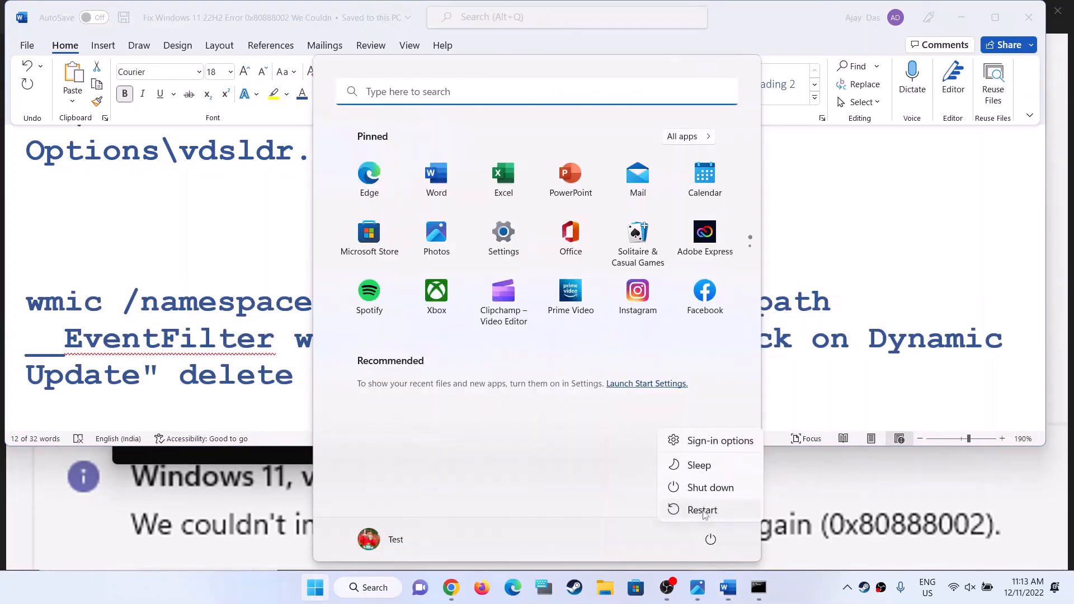
{"action": "key", "text": "Escape"}
{"action": "triple_click", "coordinate": [268, 351]}
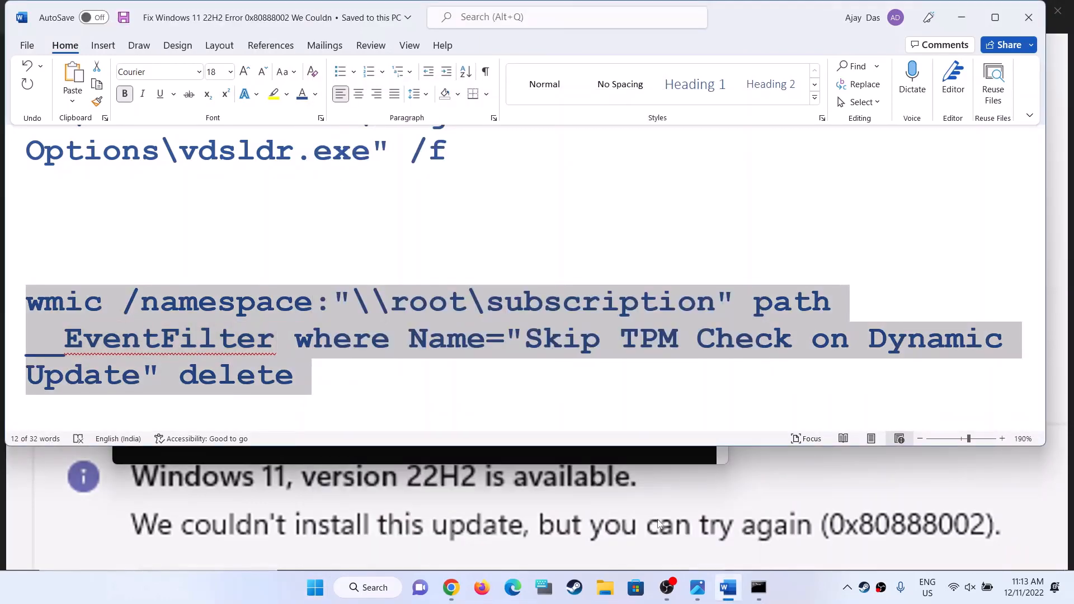
{"action": "left_click", "coordinate": [658, 523]}
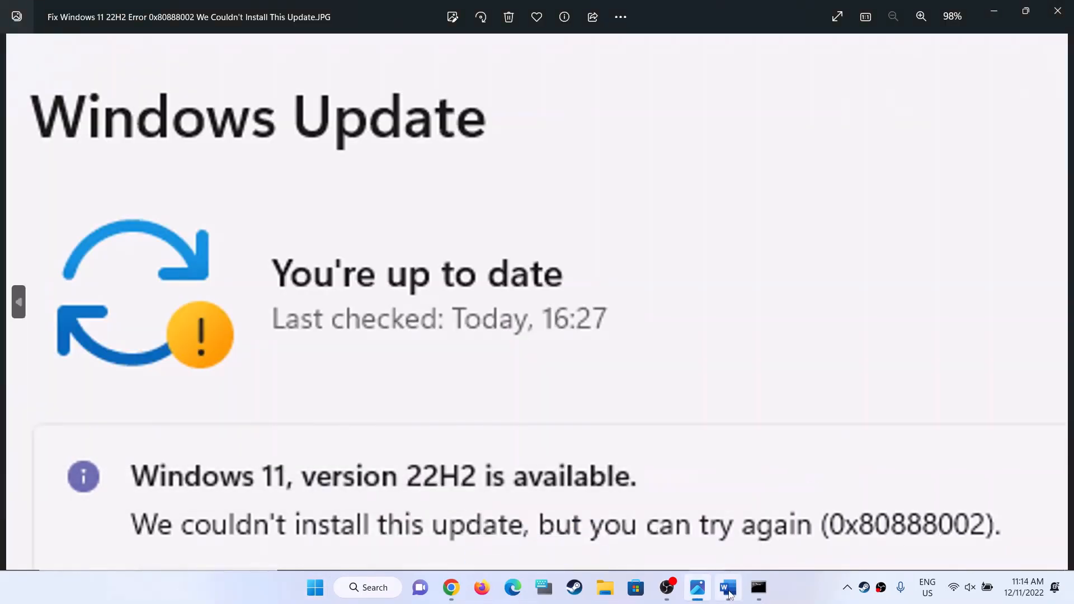
Select the microsoft.com/en-us/software-download/windows11 link in the Word notes and switch to that page in Chrome
{"action": "left_click", "coordinate": [729, 590]}
{"action": "scroll", "coordinate": [396, 286], "scroll_direction": "down", "scroll_amount": 3}
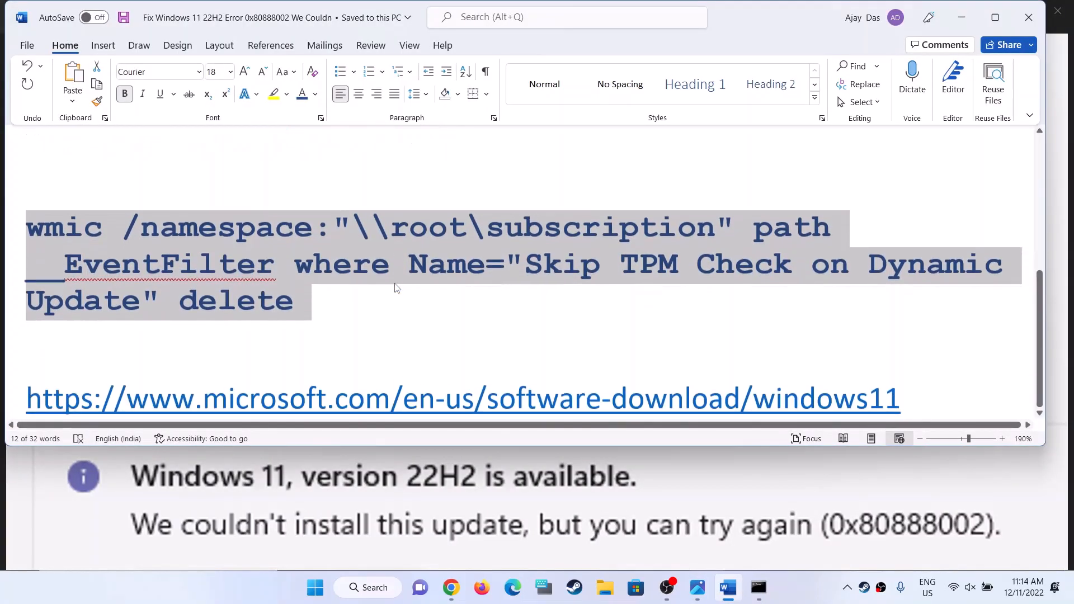
{"action": "triple_click", "coordinate": [906, 380]}
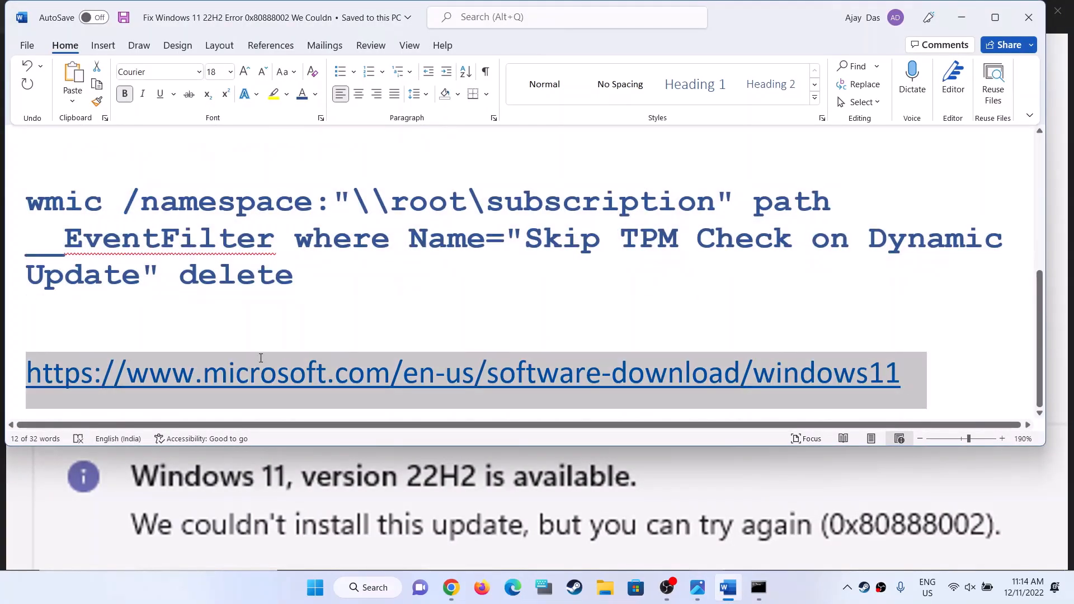
{"action": "left_click", "coordinate": [452, 588]}
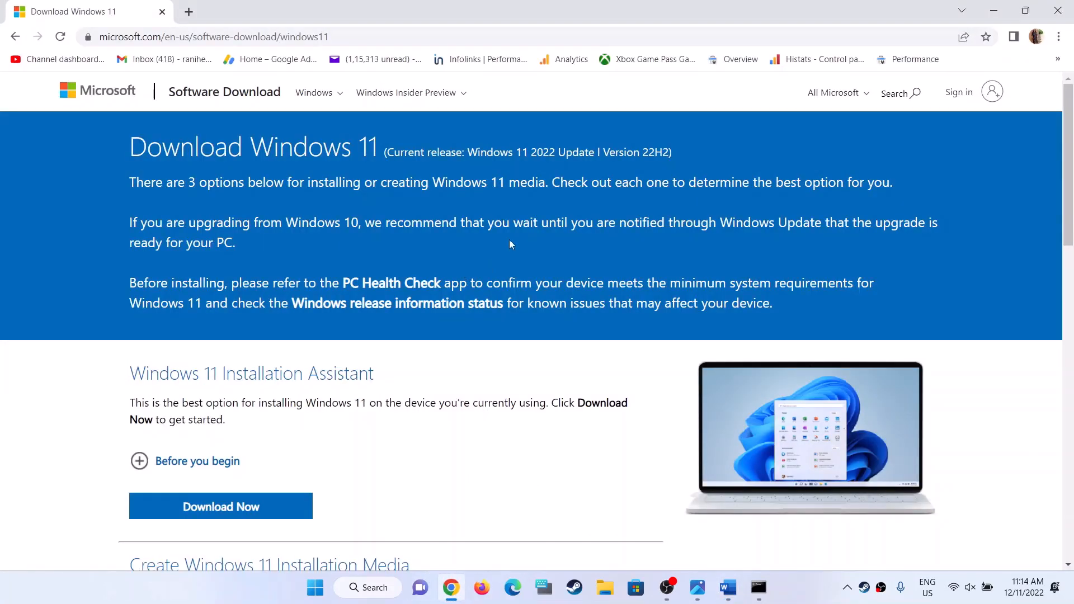
Download the Windows 11 Installation Assistant and launch the downloaded file
{"action": "scroll", "coordinate": [320, 358], "scroll_direction": "down", "scroll_amount": 1}
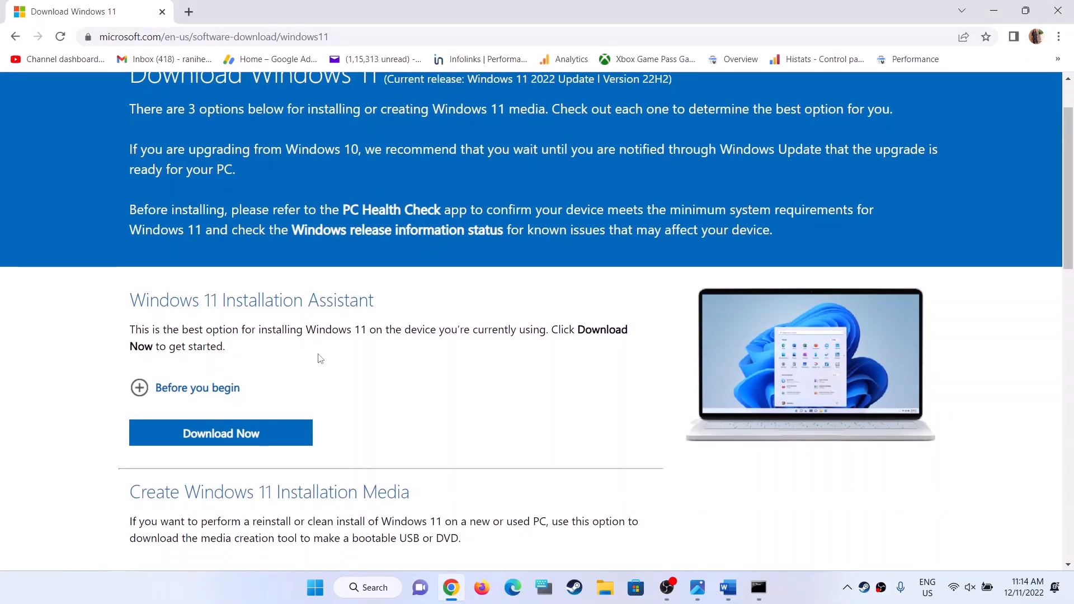
{"action": "left_click", "coordinate": [225, 432]}
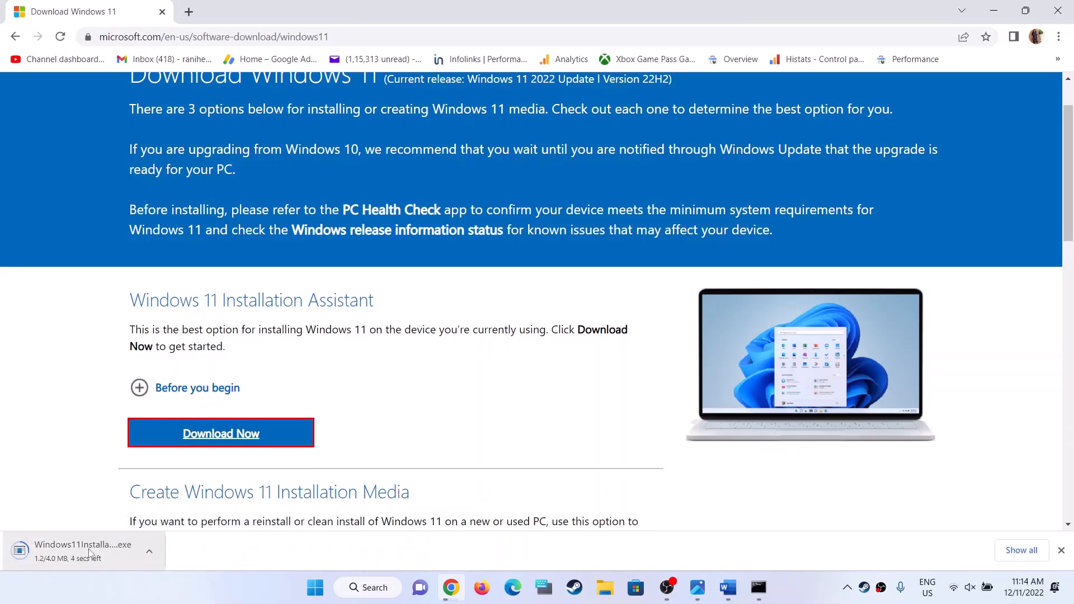
{"action": "left_click", "coordinate": [86, 557]}
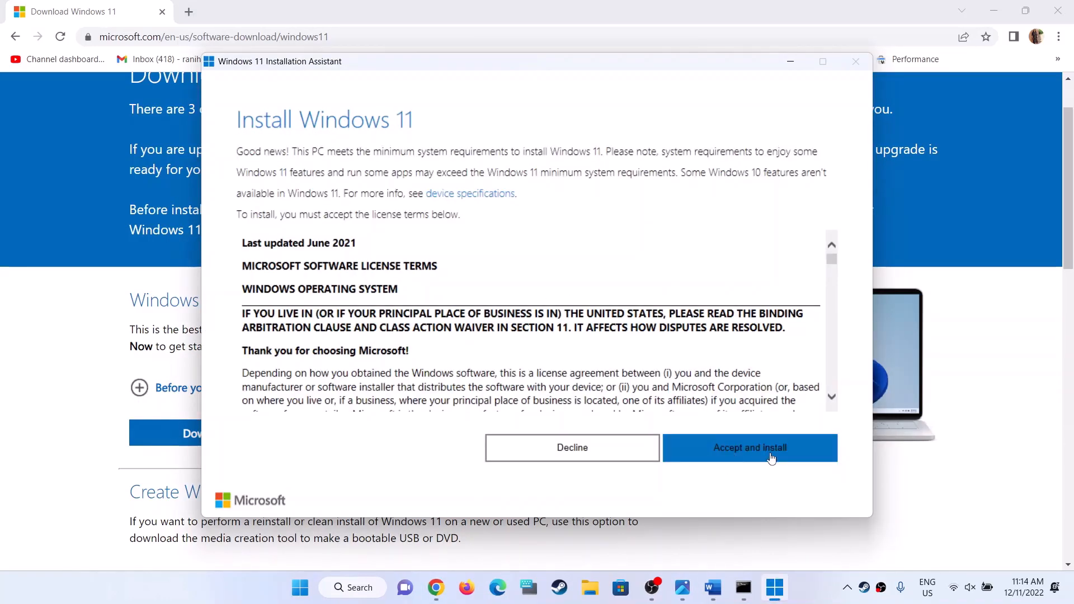
Return to the Windows 11 download page and highlight "media creation tool" under Create Windows 11 Installation Media
{"action": "left_click", "coordinate": [89, 369]}
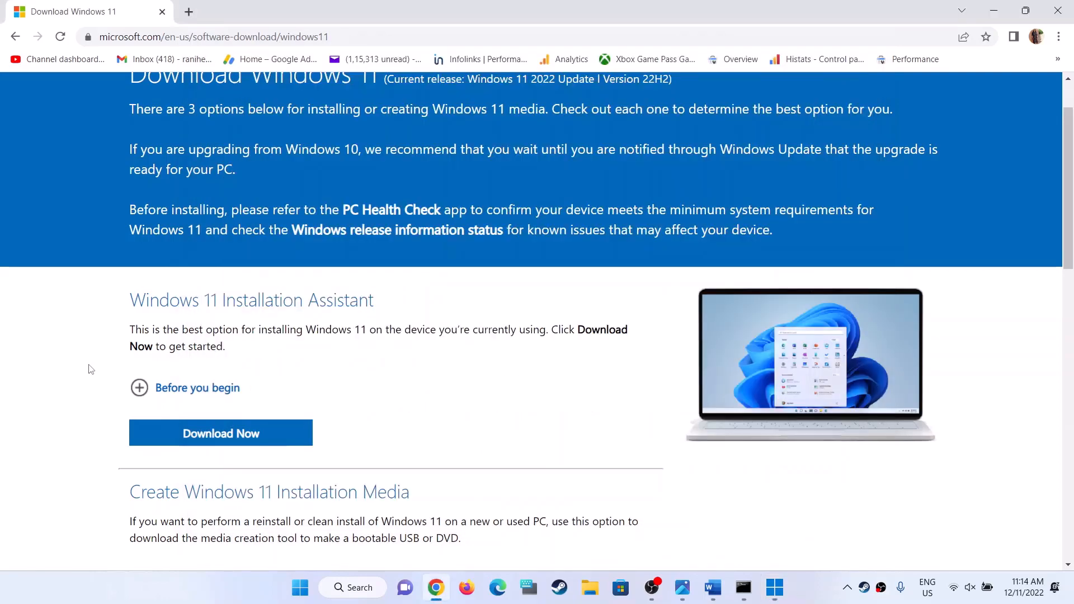
{"action": "scroll", "coordinate": [283, 375], "scroll_direction": "down", "scroll_amount": 3}
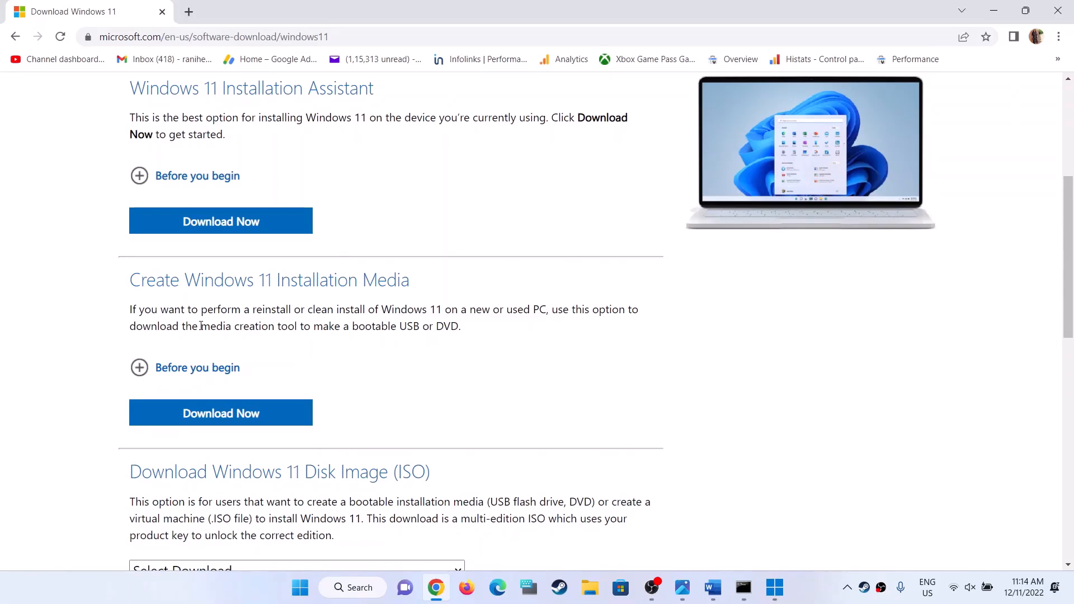
{"action": "left_click_drag", "start_coordinate": [201, 326], "coordinate": [301, 329]}
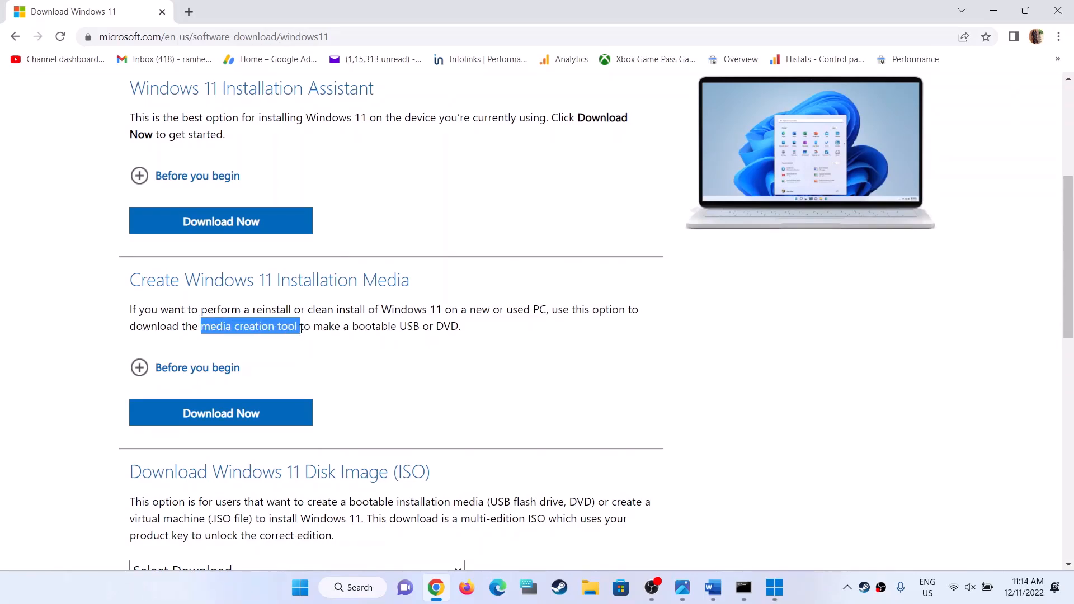
{"action": "left_click", "coordinate": [821, 597]}
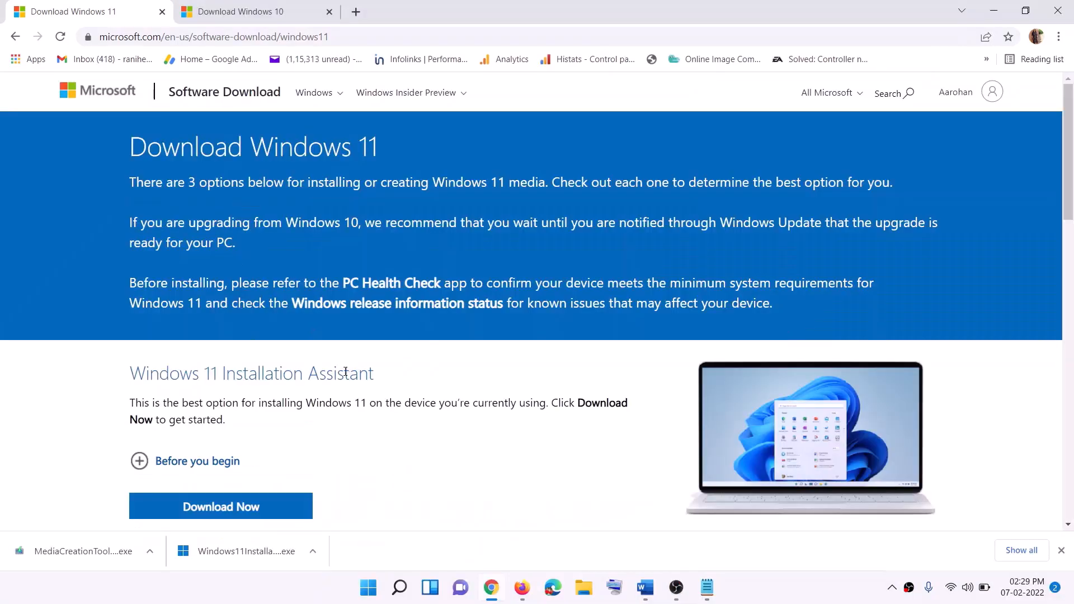
Download the media creation tool from the Create Windows 11 Installation Media section, launch it and allow it to make changes
{"action": "scroll", "coordinate": [220, 339], "scroll_direction": "down", "scroll_amount": 5}
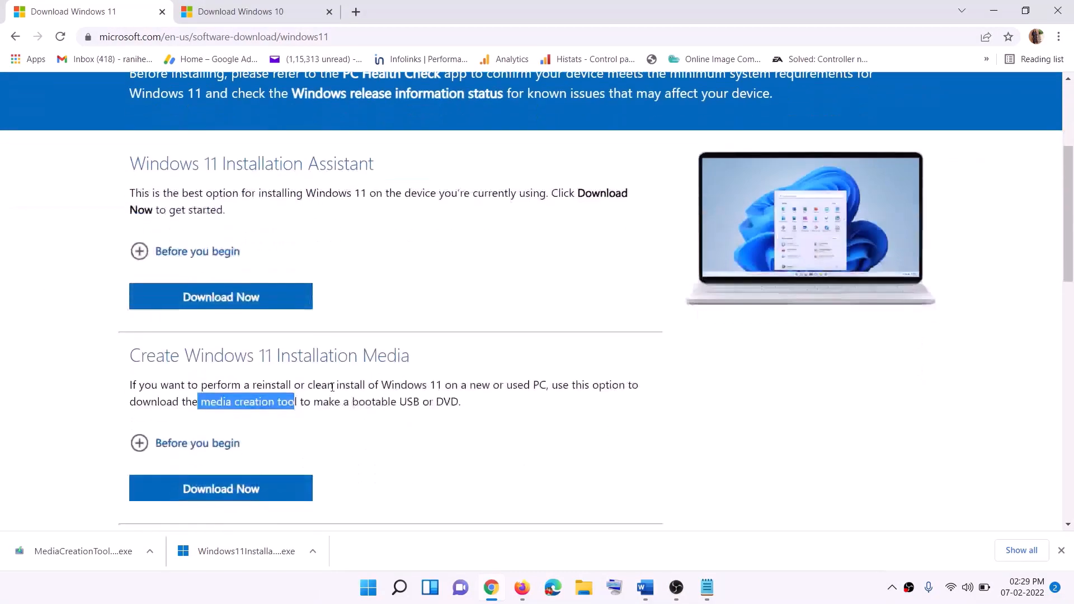
{"action": "left_click", "coordinate": [219, 338]}
{"action": "left_click_drag", "start_coordinate": [219, 339], "coordinate": [309, 333]}
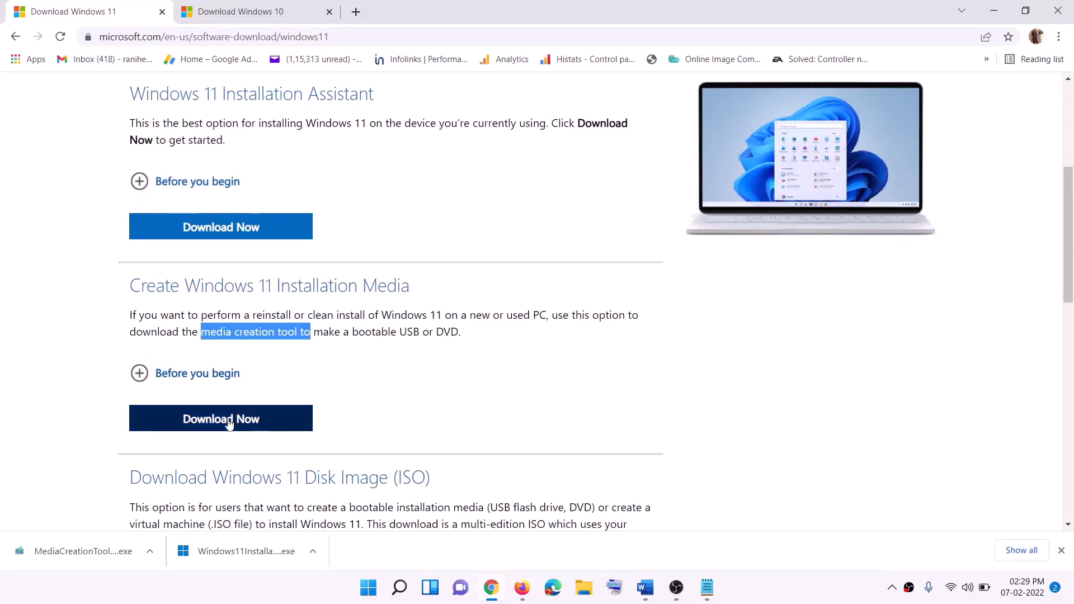
{"action": "left_click", "coordinate": [213, 426]}
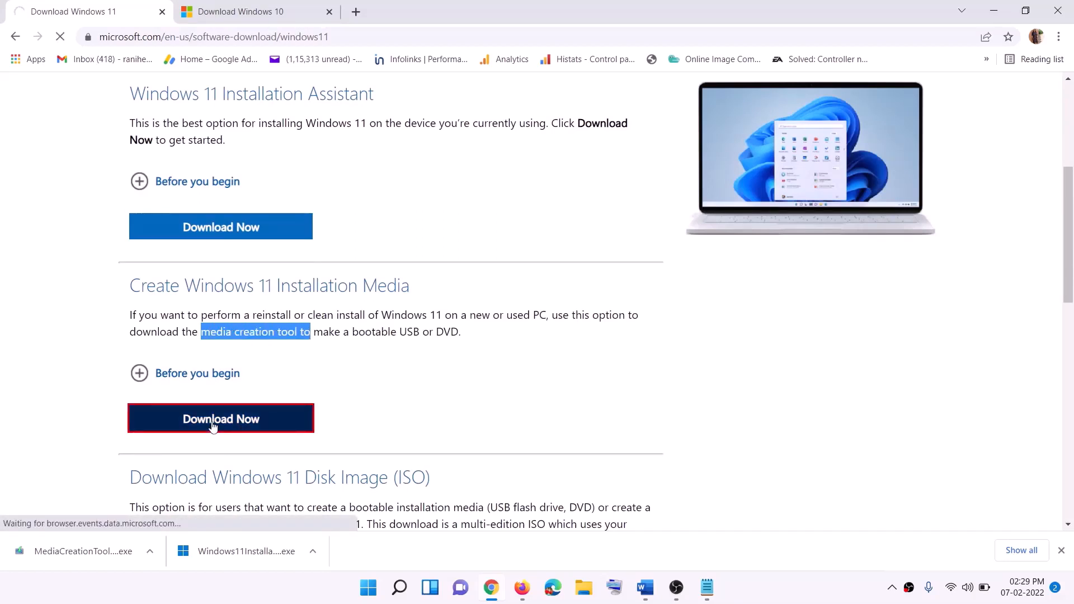
{"action": "left_click", "coordinate": [93, 554]}
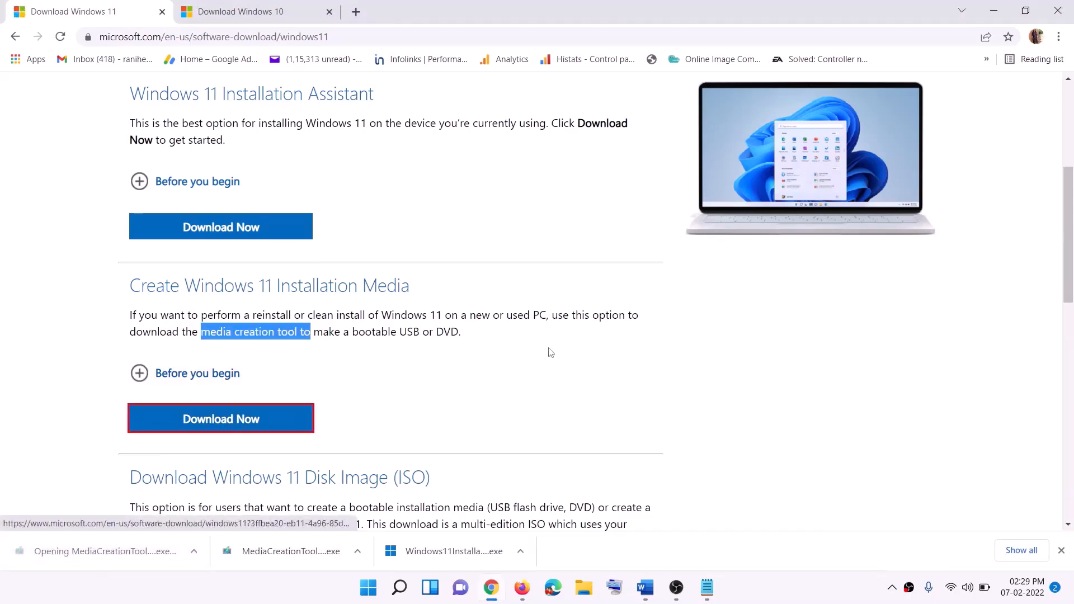
{"action": "left_click", "coordinate": [470, 408]}
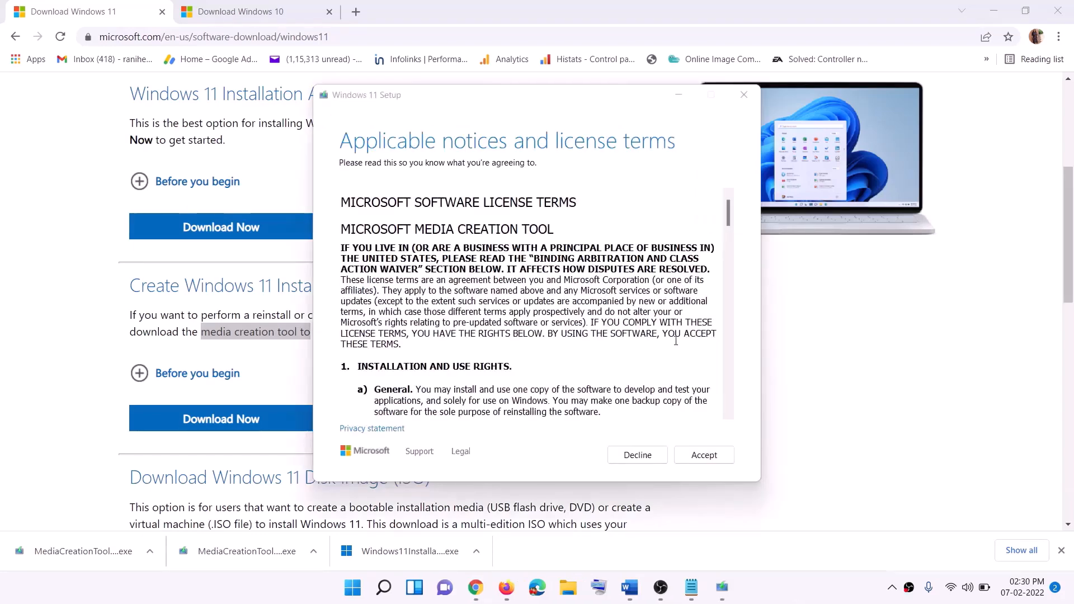
Accept the license terms and recommended language and edition, and save the media as an ISO file named Windows on the Desktop
{"action": "left_click", "coordinate": [702, 455]}
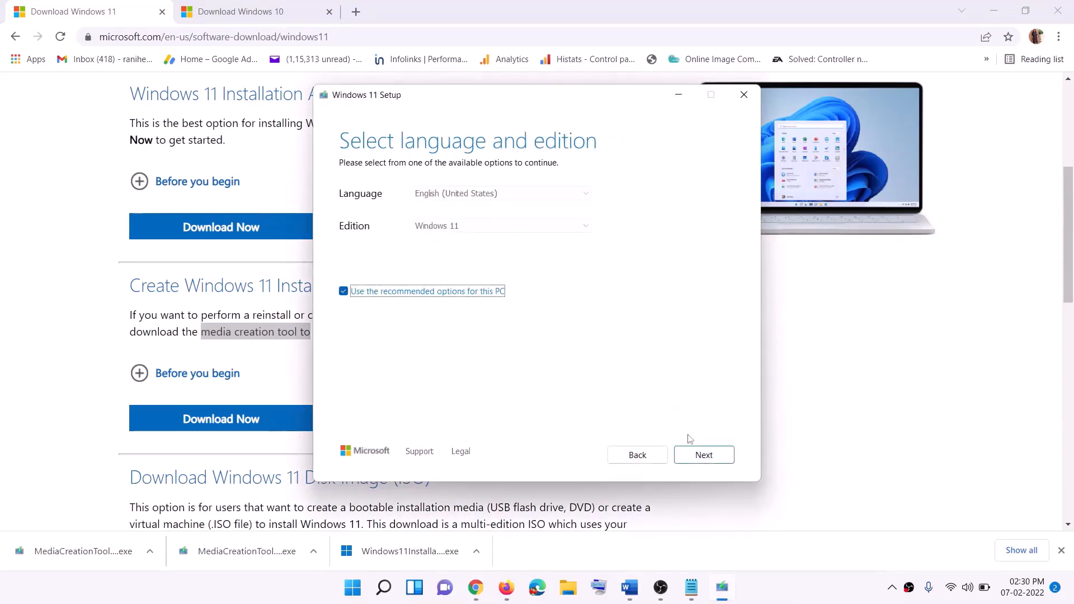
{"action": "left_click", "coordinate": [696, 454]}
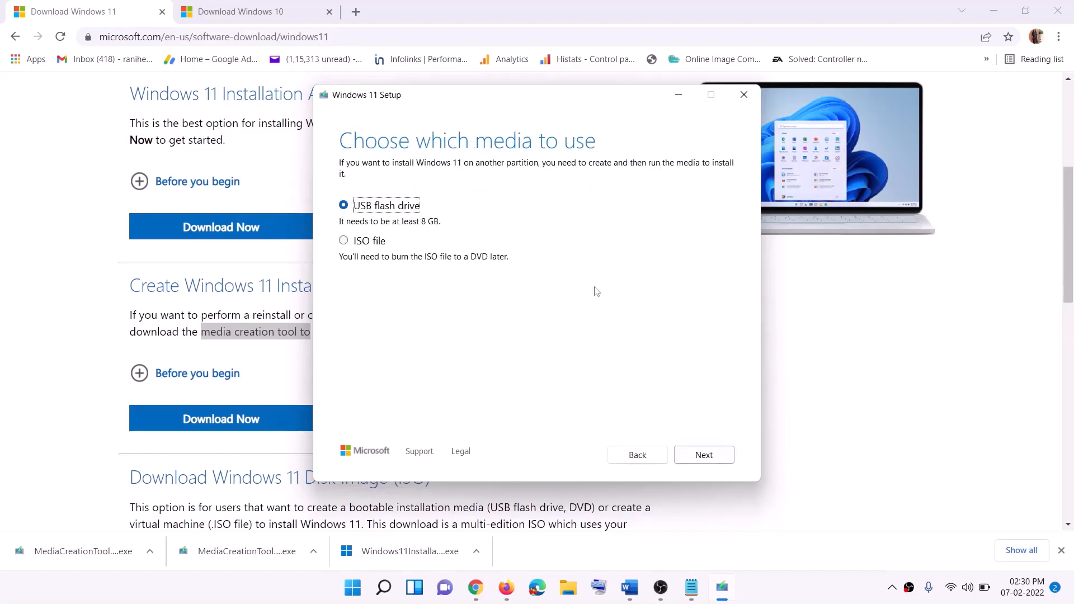
{"action": "left_click", "coordinate": [355, 242]}
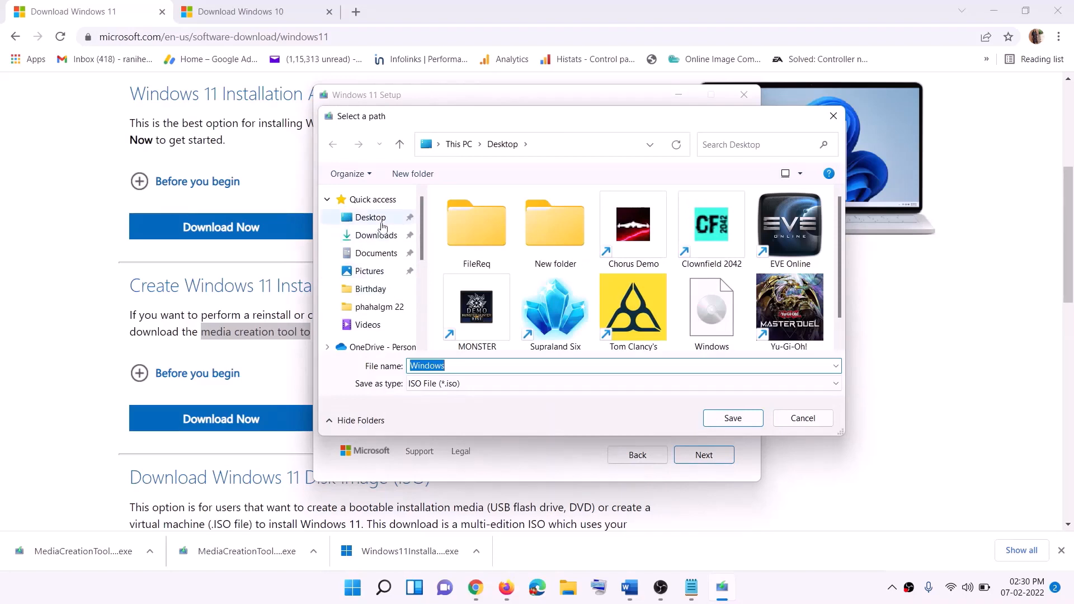
{"action": "left_click", "coordinate": [367, 219]}
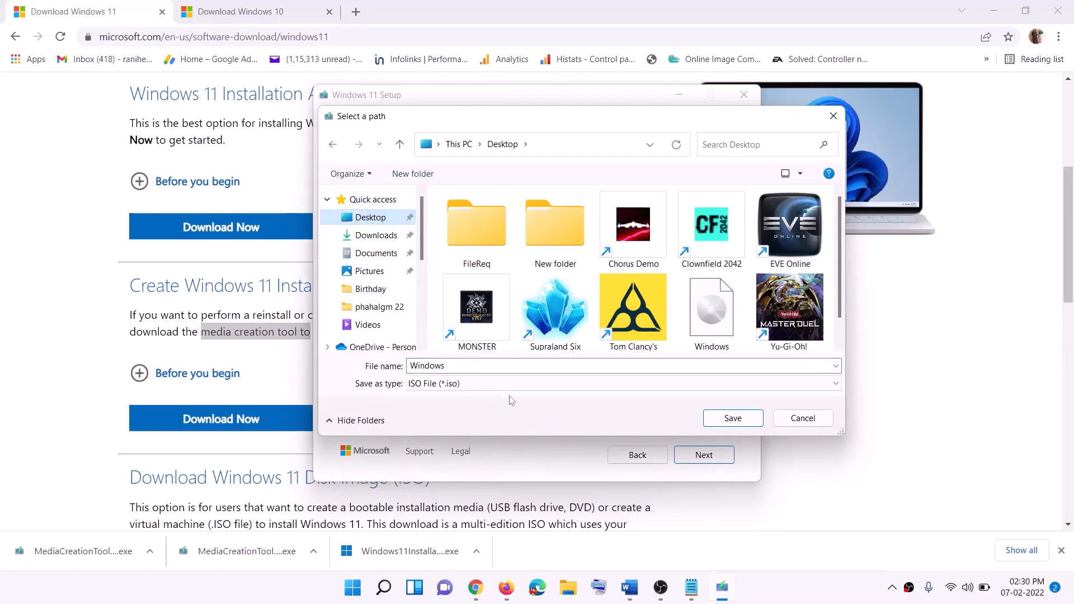
{"action": "left_click", "coordinate": [732, 420]}
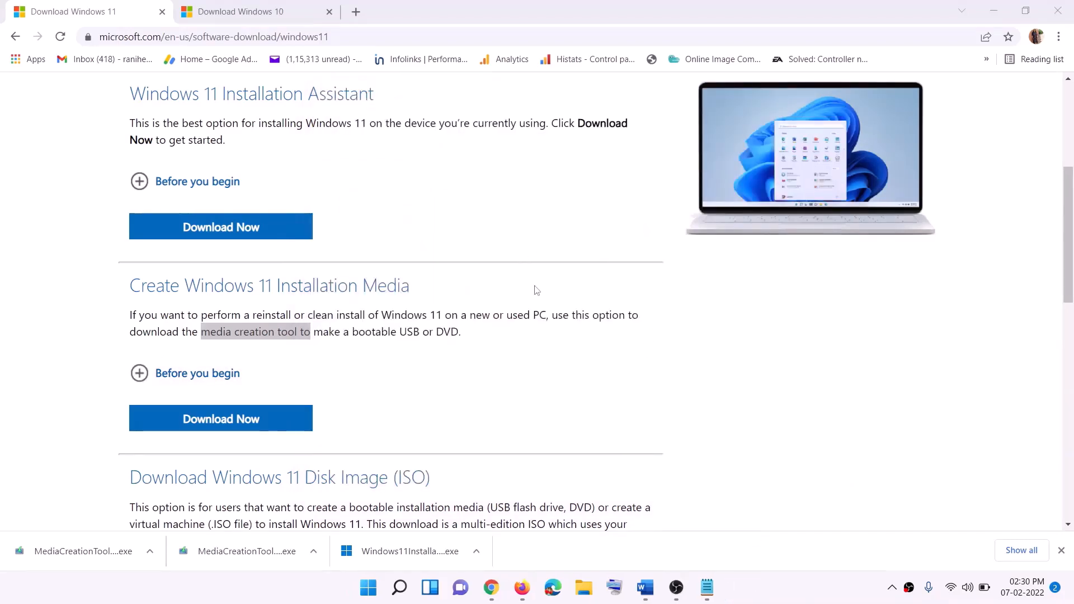
Show the desktop, move the Windows ISO file above the Firefox shortcut and open it to mount its contents
{"action": "key", "text": "super+d"}
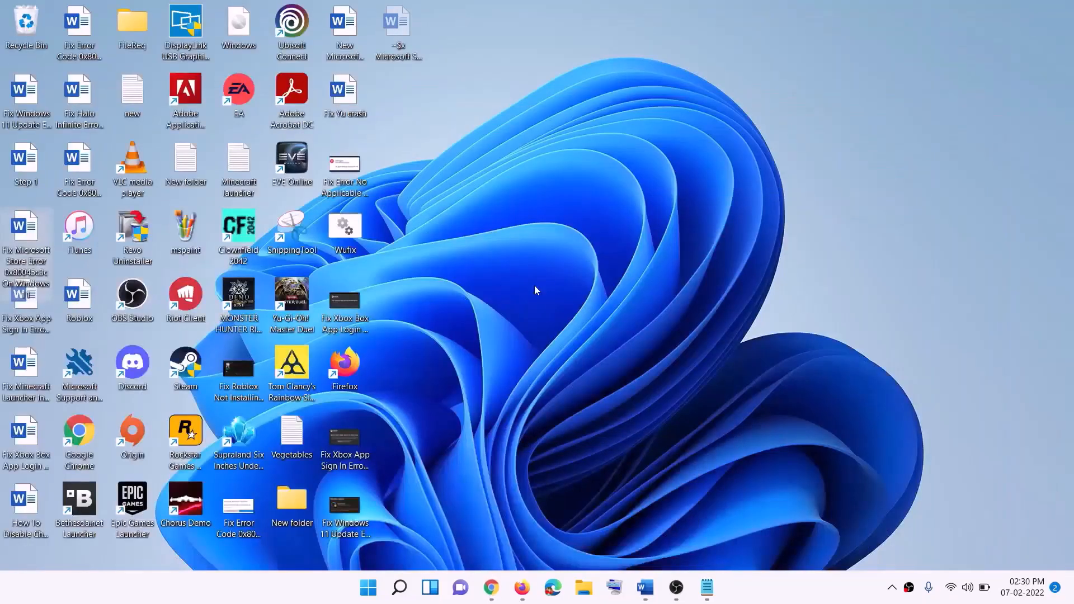
{"action": "left_click_drag", "start_coordinate": [254, 29], "coordinate": [358, 305]}
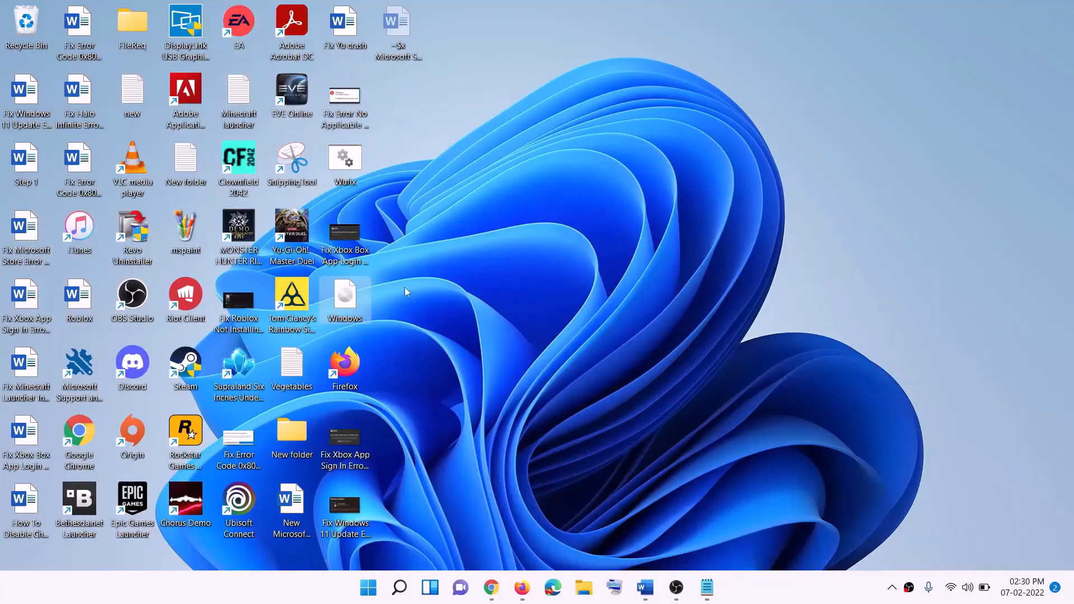
{"action": "double_click", "coordinate": [348, 305]}
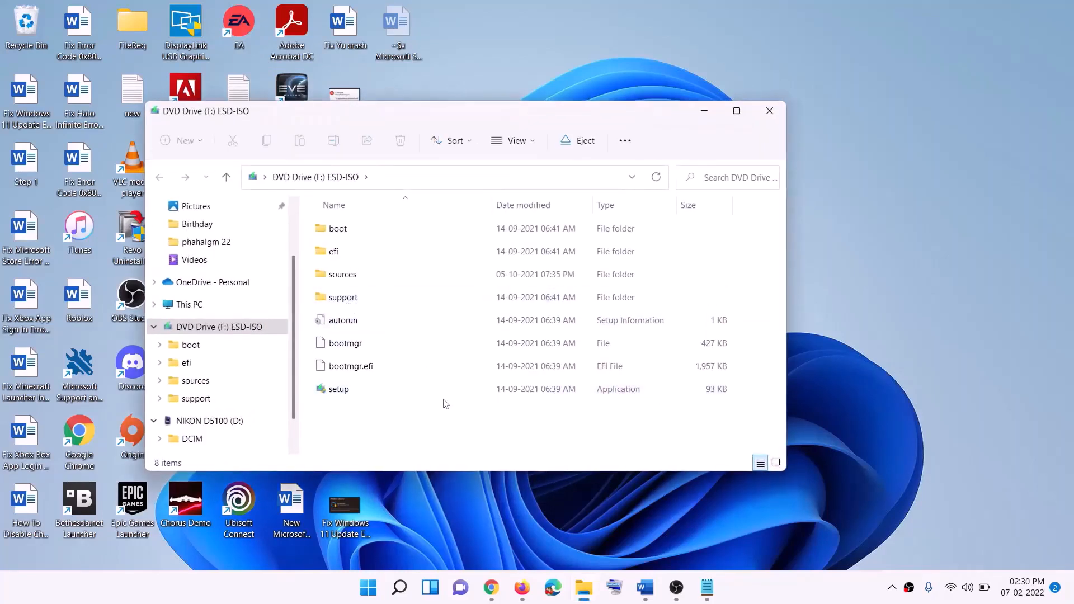
Run setup from the mounted ESD-ISO drive, allow it to make changes and proceed past the Install Windows 11 page
{"action": "left_click", "coordinate": [343, 391]}
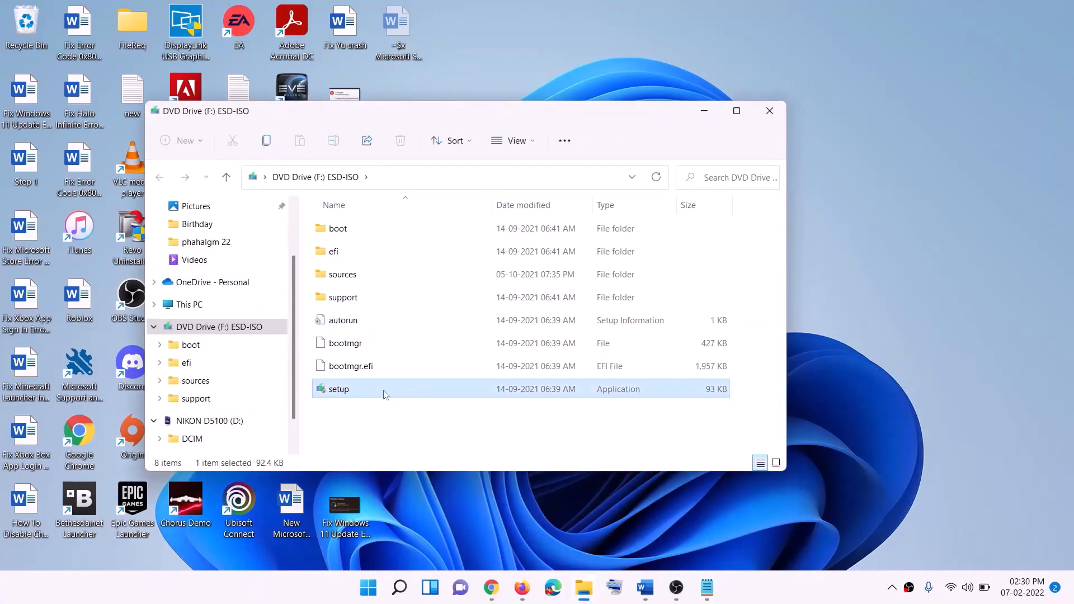
{"action": "double_click", "coordinate": [367, 390]}
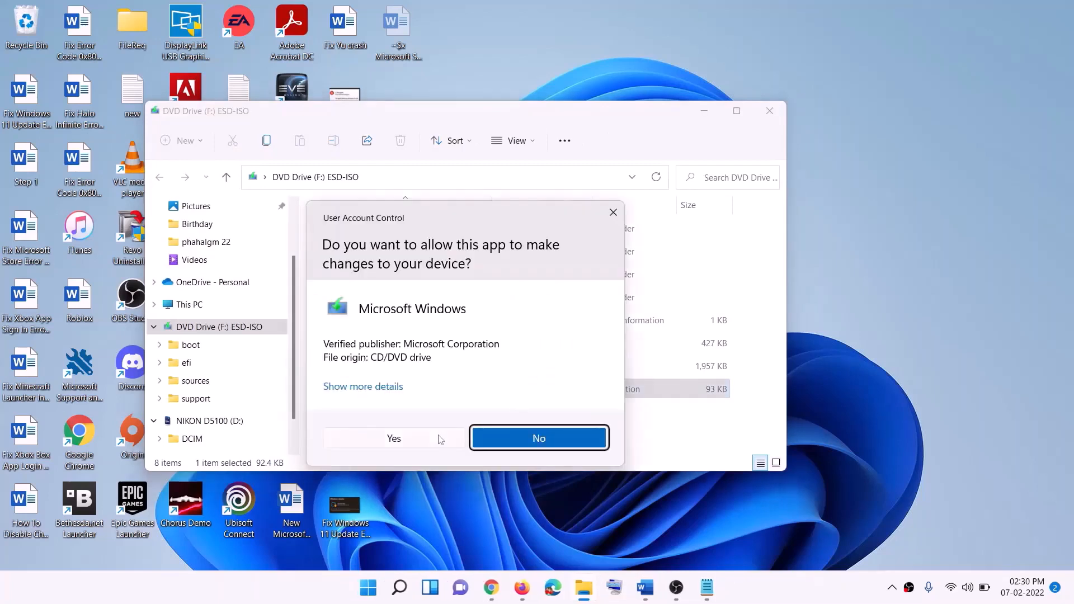
{"action": "left_click", "coordinate": [439, 438]}
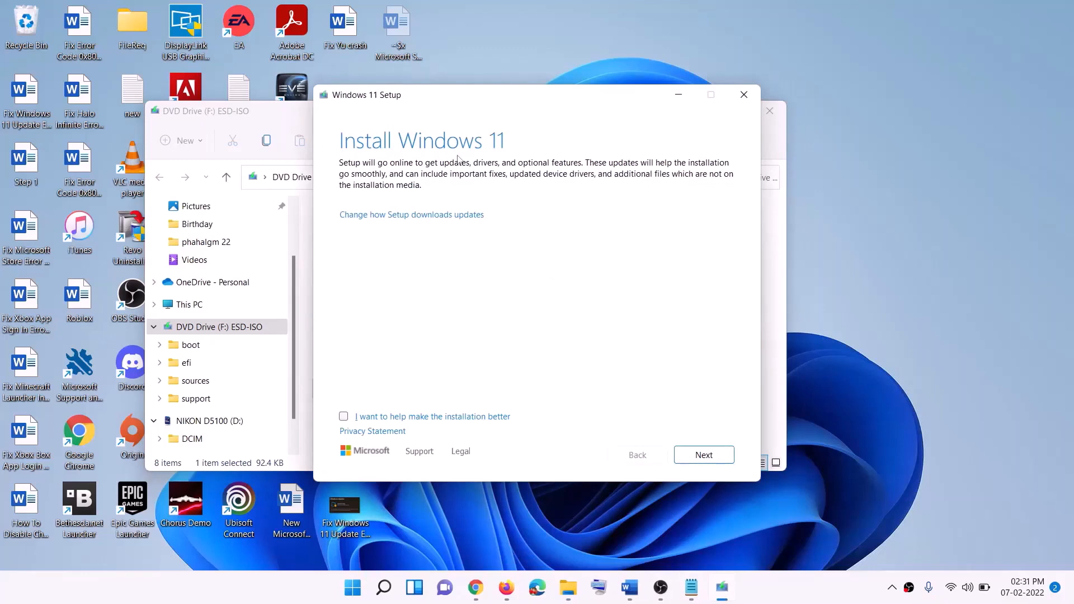
{"action": "left_click", "coordinate": [703, 455]}
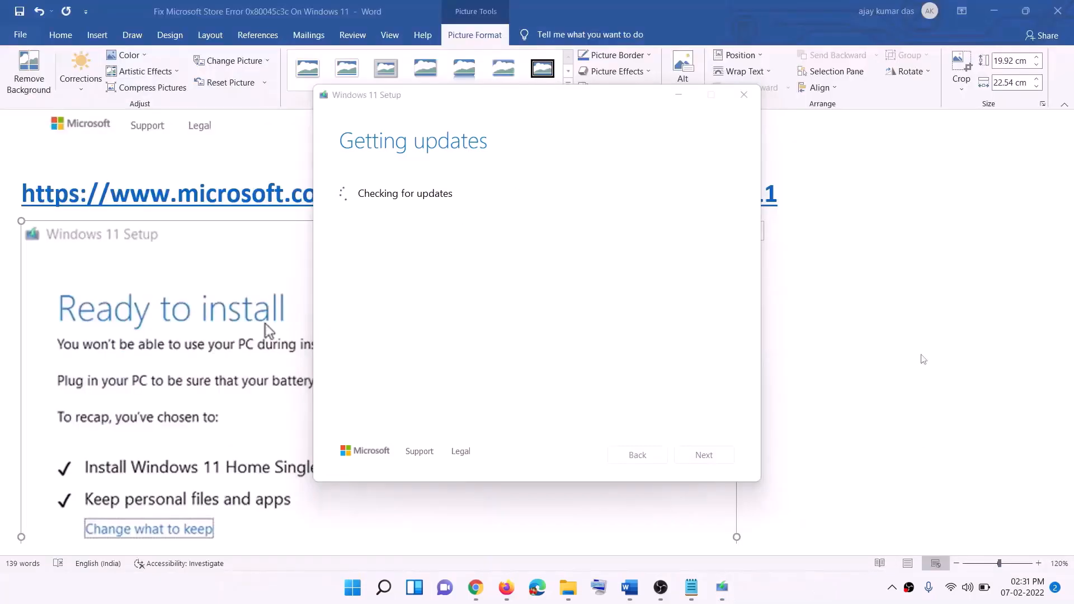
Examine the "Ready to install" setup screenshot in the Word notes, including what is kept and the install option
{"action": "key", "text": "Delete"}
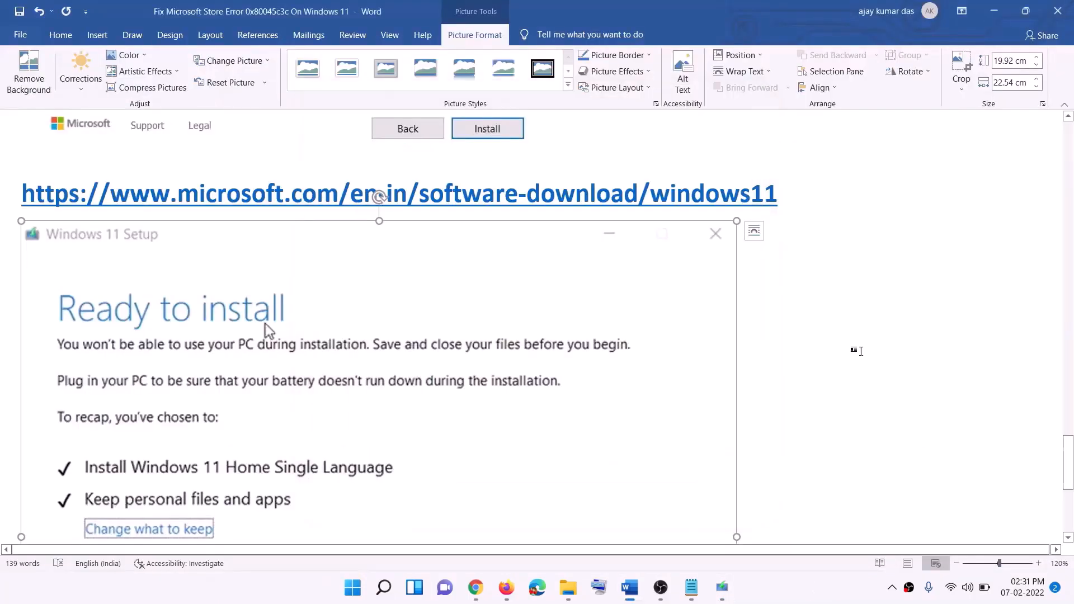
{"action": "scroll", "coordinate": [249, 263], "scroll_direction": "down", "scroll_amount": 4}
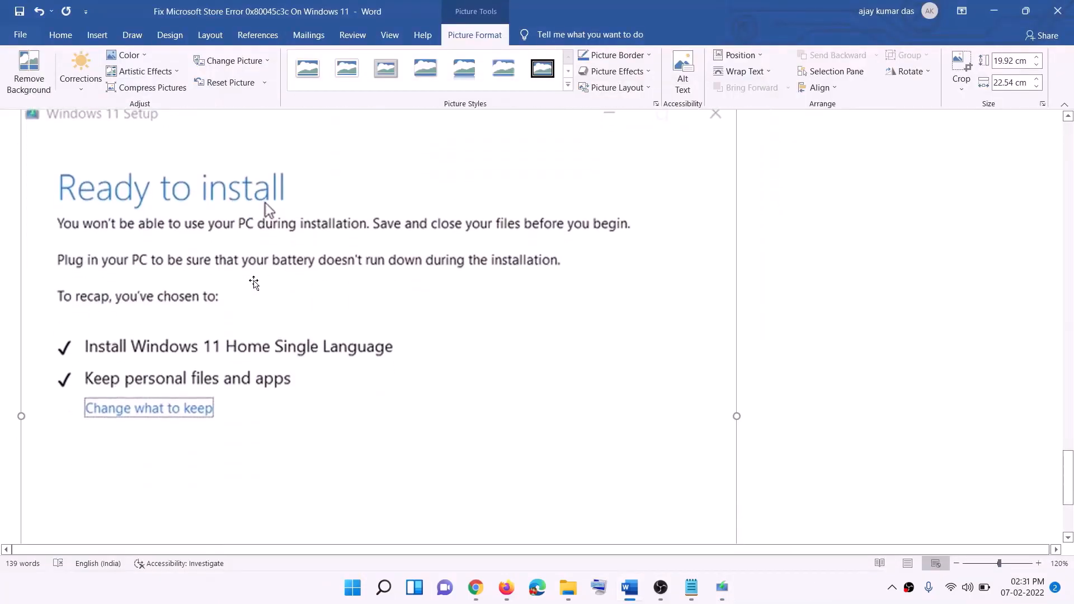
{"action": "scroll", "coordinate": [96, 207], "scroll_direction": "down", "scroll_amount": 1}
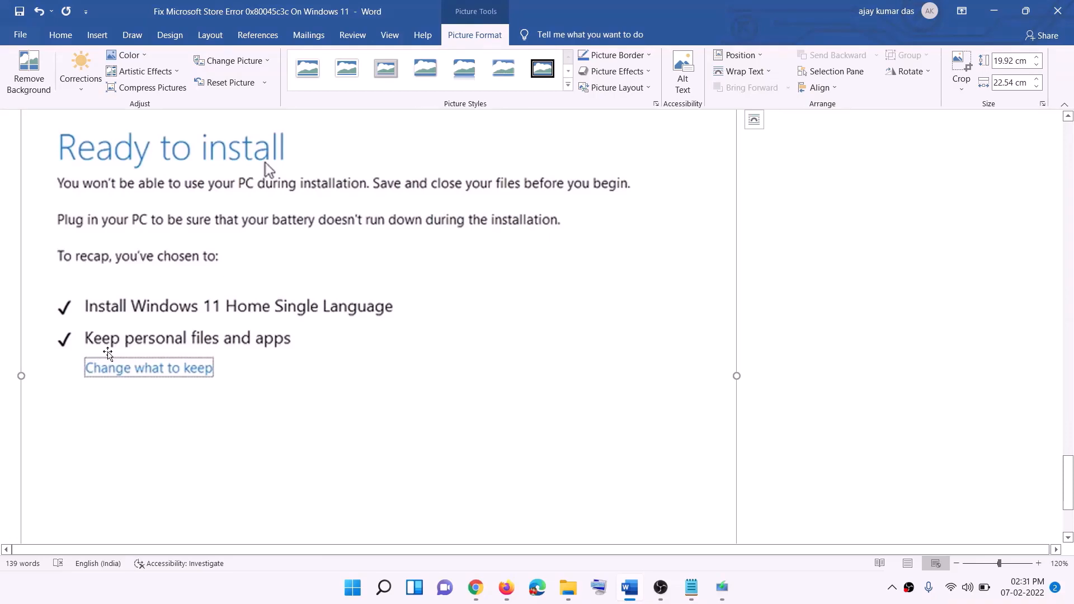
{"action": "scroll", "coordinate": [395, 348], "scroll_direction": "down", "scroll_amount": 3}
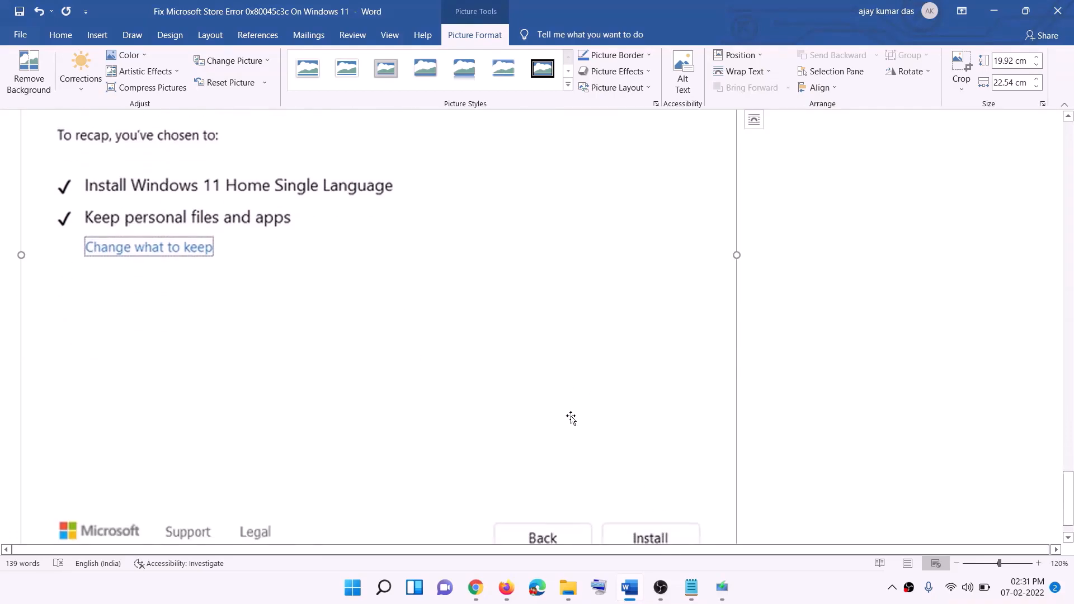
{"action": "scroll", "coordinate": [571, 418], "scroll_direction": "up", "scroll_amount": 5}
{"action": "scroll", "coordinate": [570, 419], "scroll_direction": "up", "scroll_amount": 3}
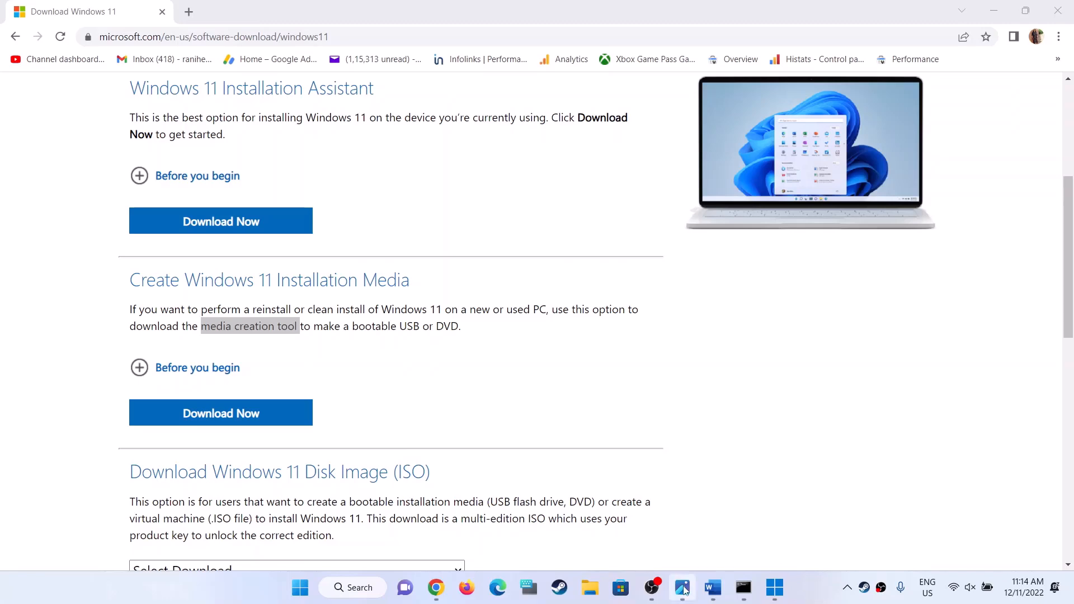
Switch to the Photos app to view the Windows Update error 0x80888002 image
{"action": "left_click", "coordinate": [684, 589]}
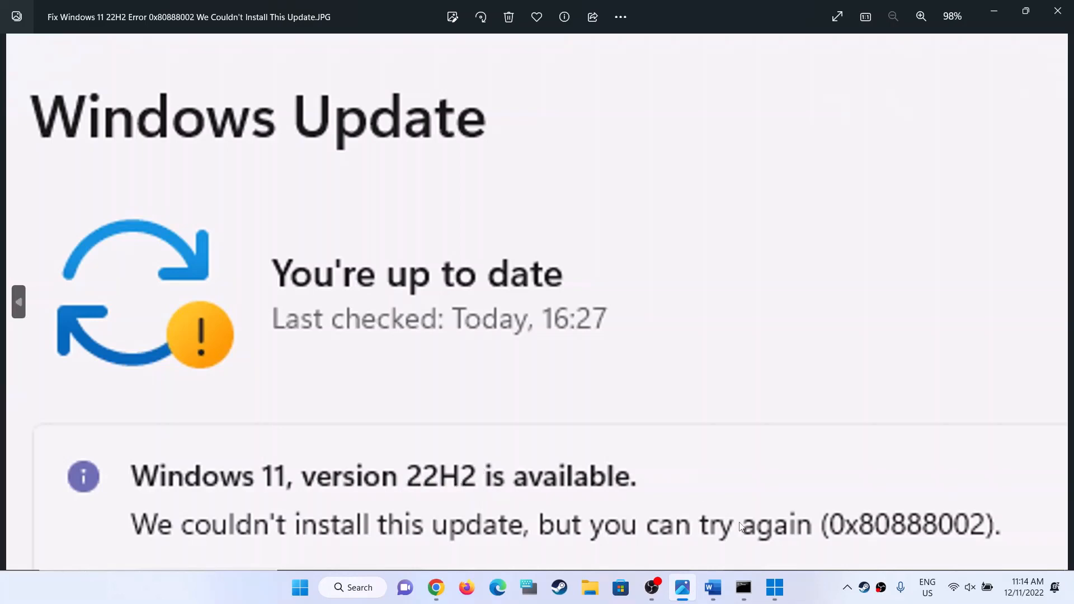
{"action": "left_click", "coordinate": [816, 597]}
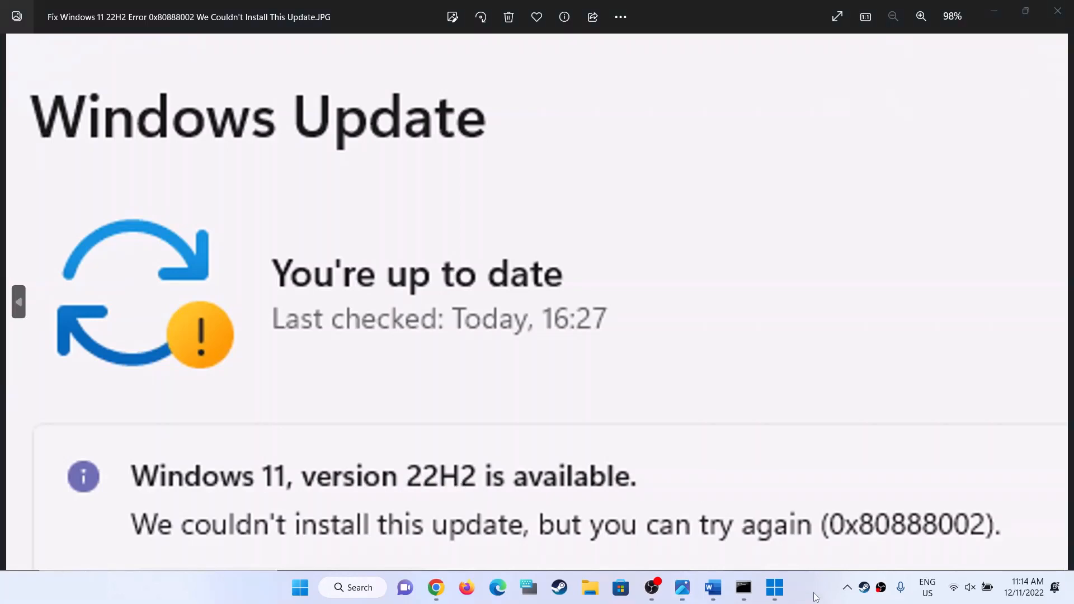